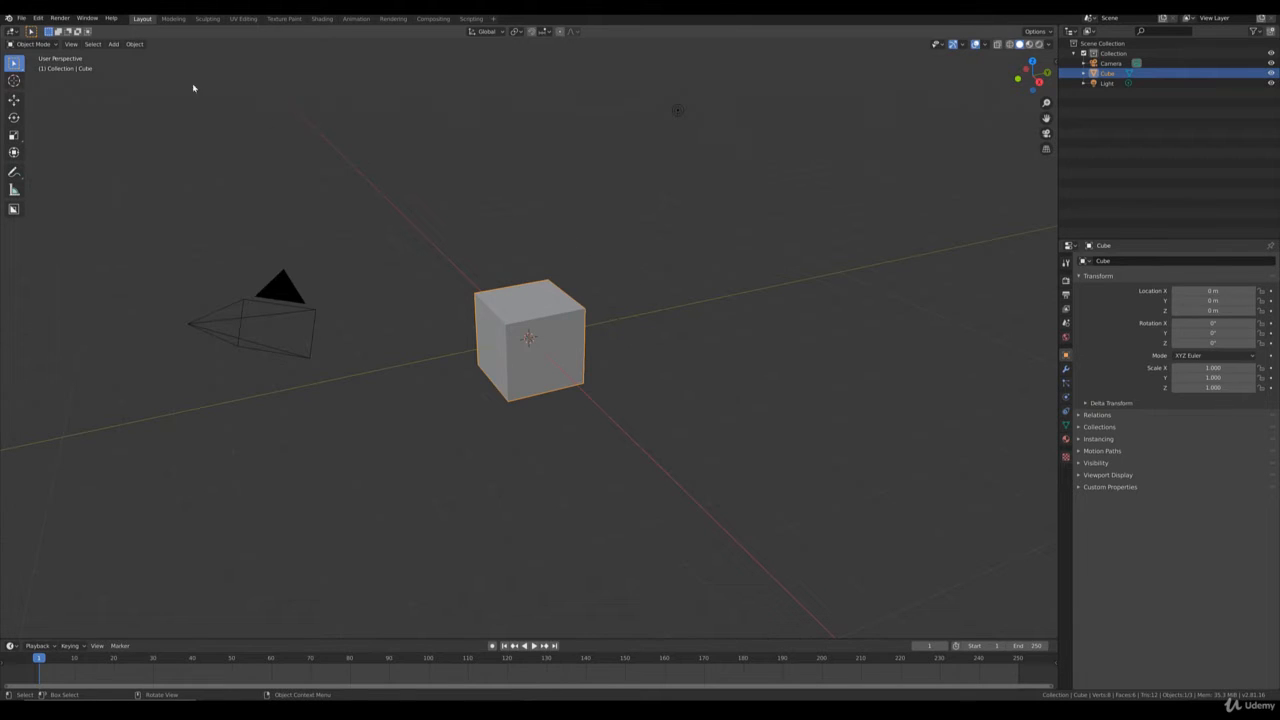
{"action": "left_click", "coordinate": [21, 19]}
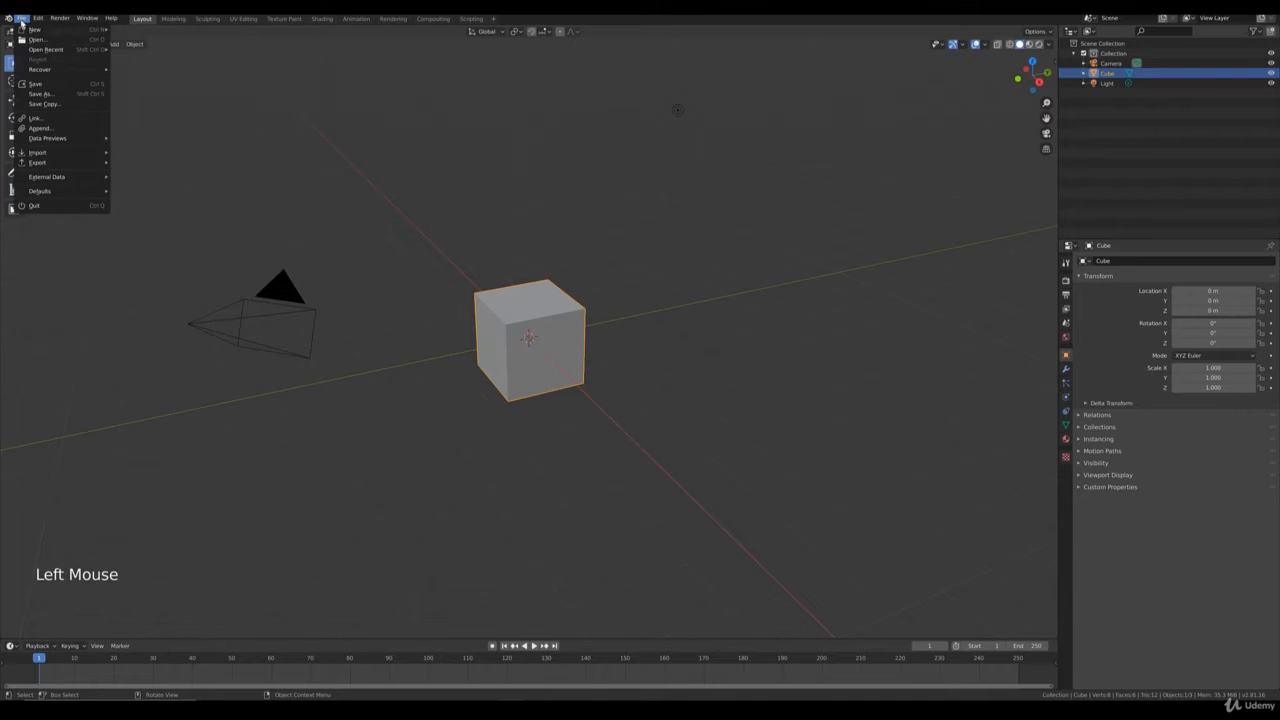
{"action": "mouse_move", "coordinate": [120, 32]}
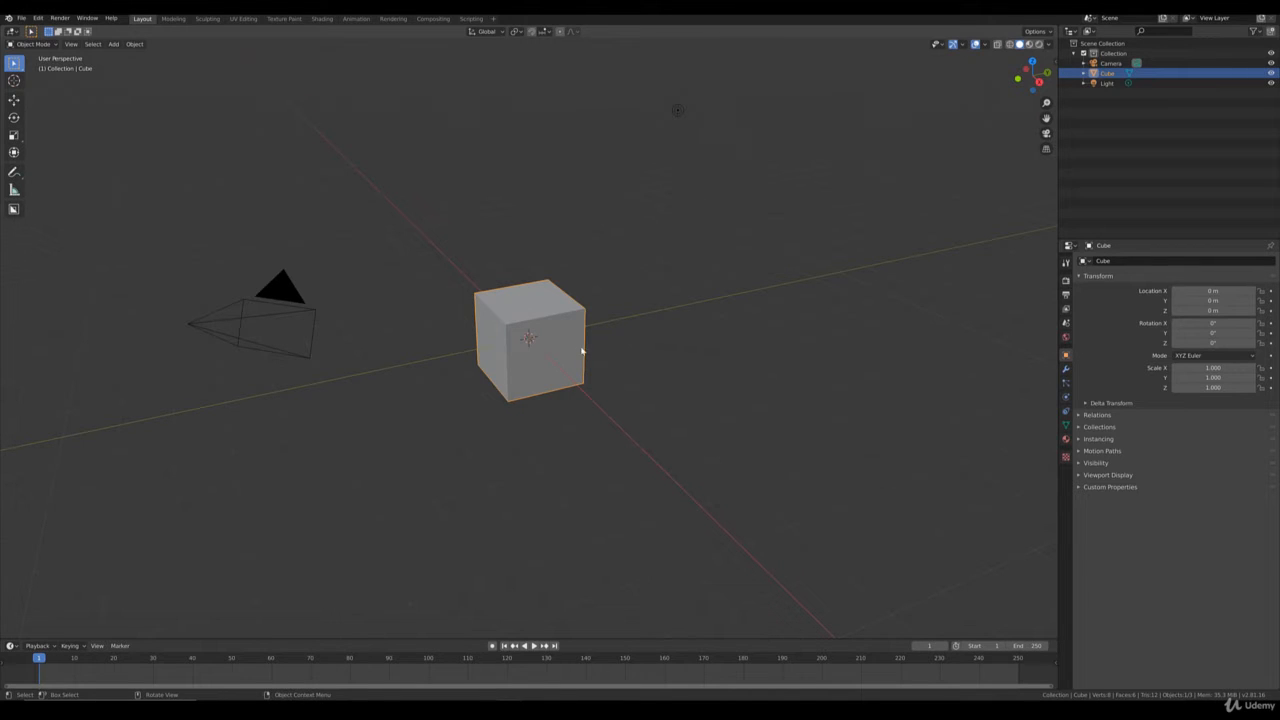
Delete the default cube and the default light from the scene.
{"action": "left_click", "coordinate": [548, 330]}
{"action": "key", "text": "Delete"}
{"action": "left_click", "coordinate": [677, 111]}
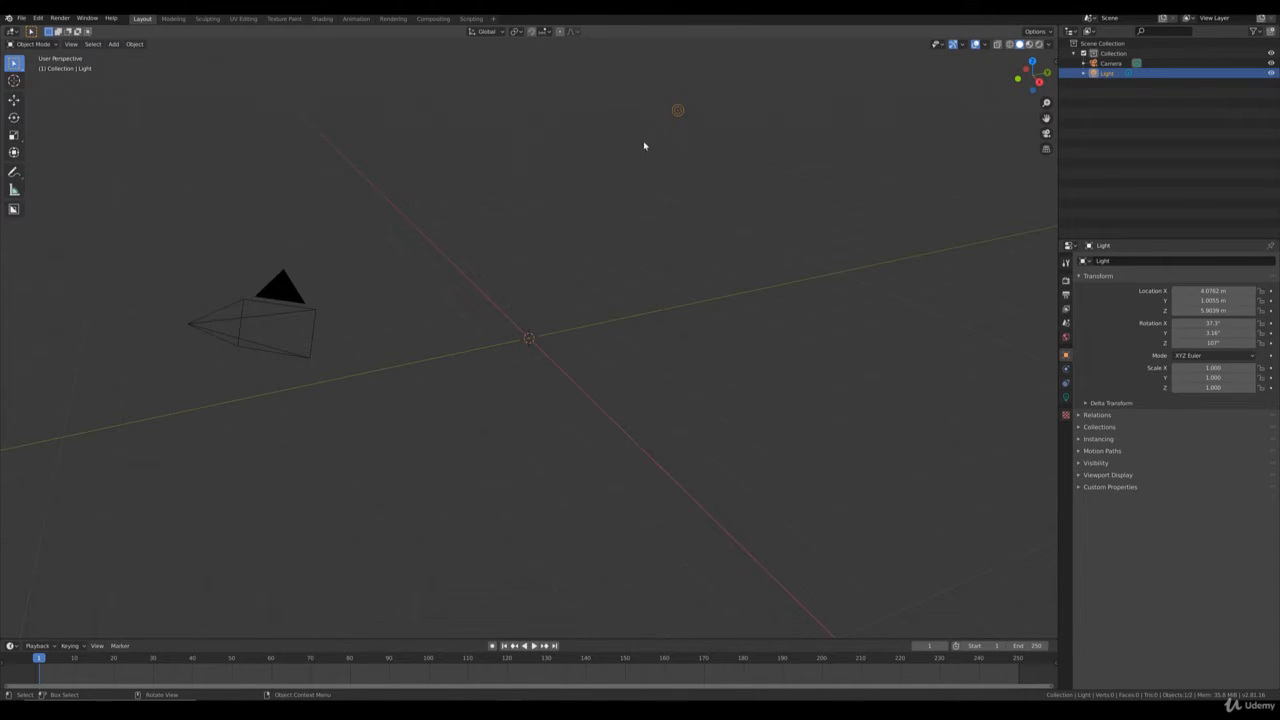
{"action": "key", "text": "Delete"}
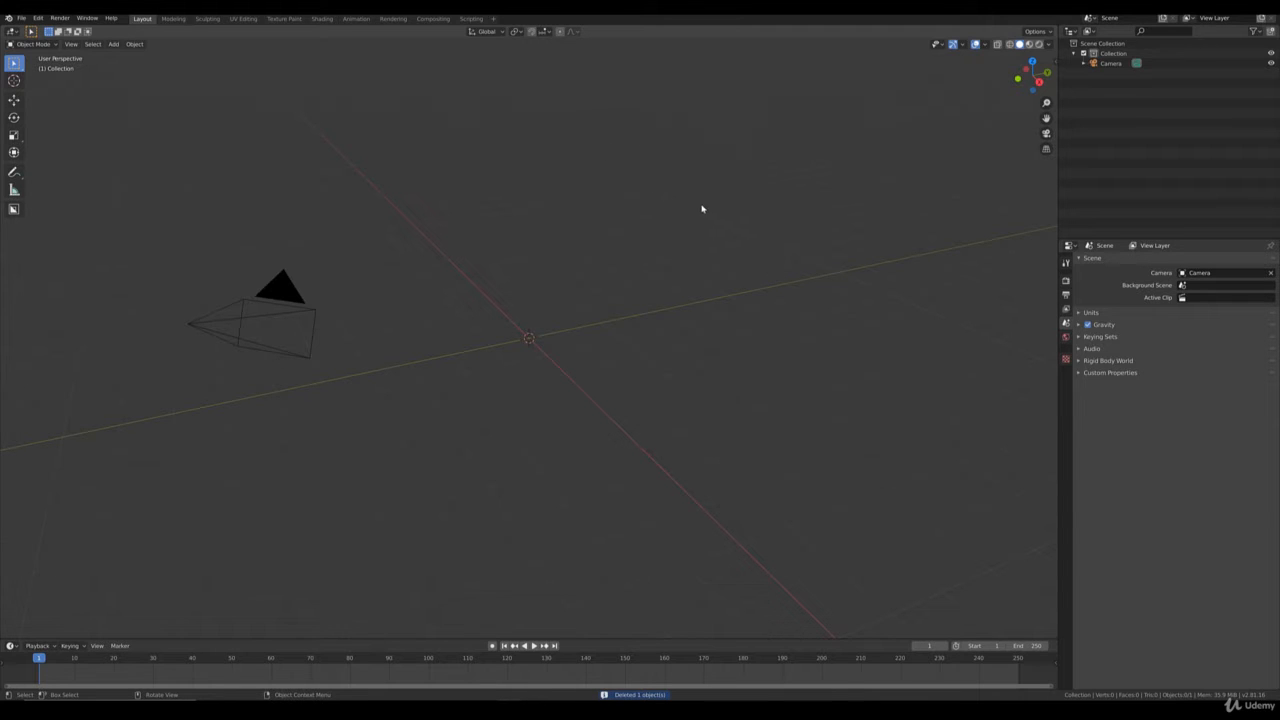
Rename the default collection holding the camera as Lights_camera.
{"action": "triple_click", "coordinate": [1113, 54]}
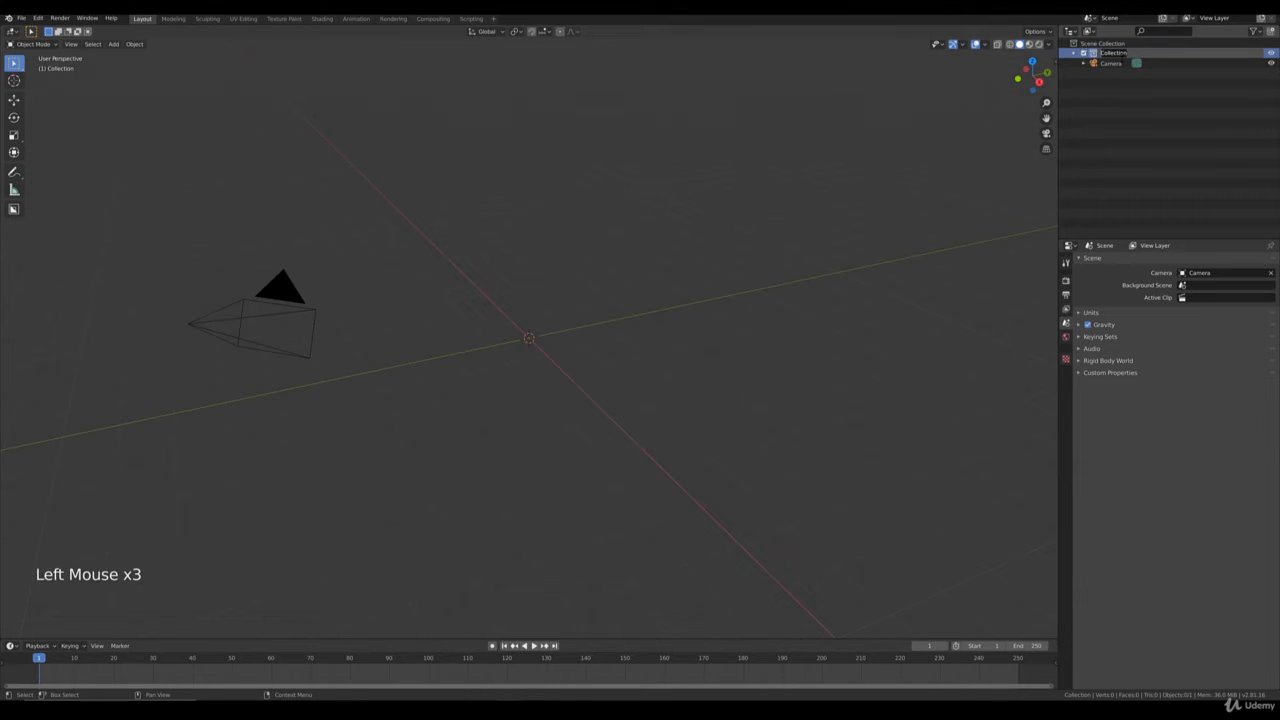
{"action": "type", "text": "Lights"}
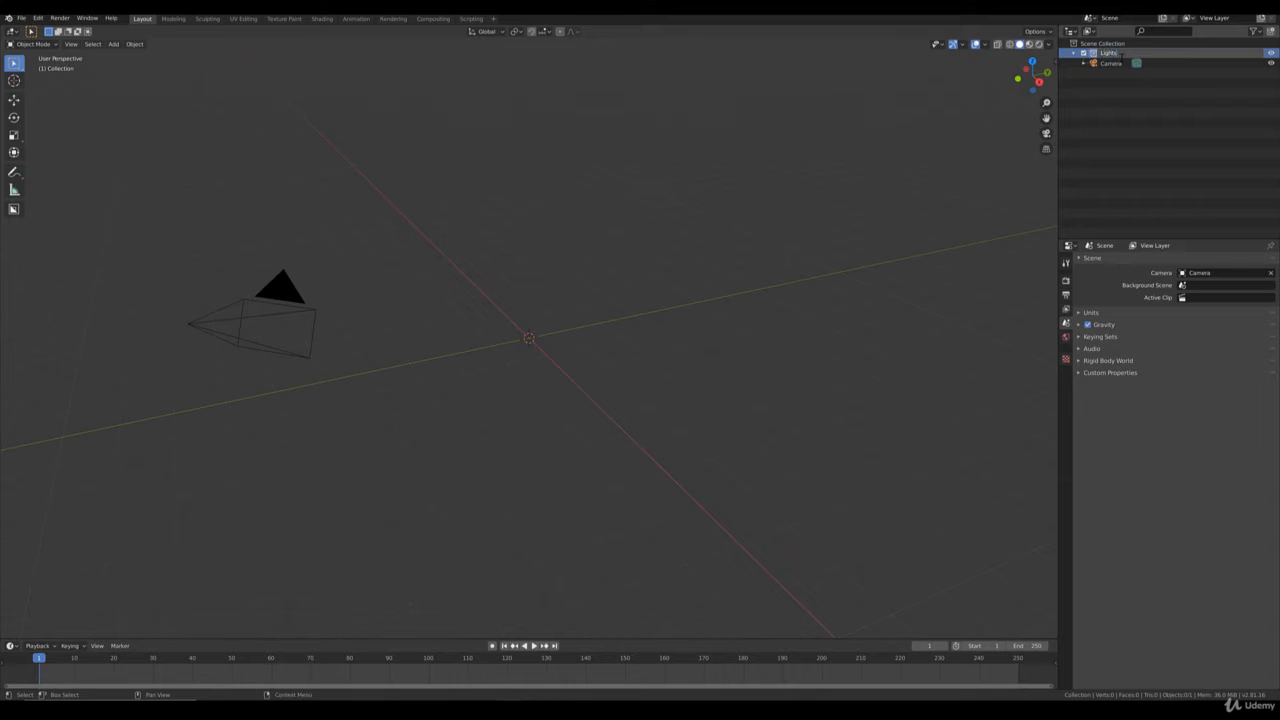
{"action": "type", "text": "_camera"}
{"action": "key", "text": "Return"}
Create a new collection directly under the Scene Collection and name it buildings.
{"action": "right_click", "coordinate": [1100, 50]}
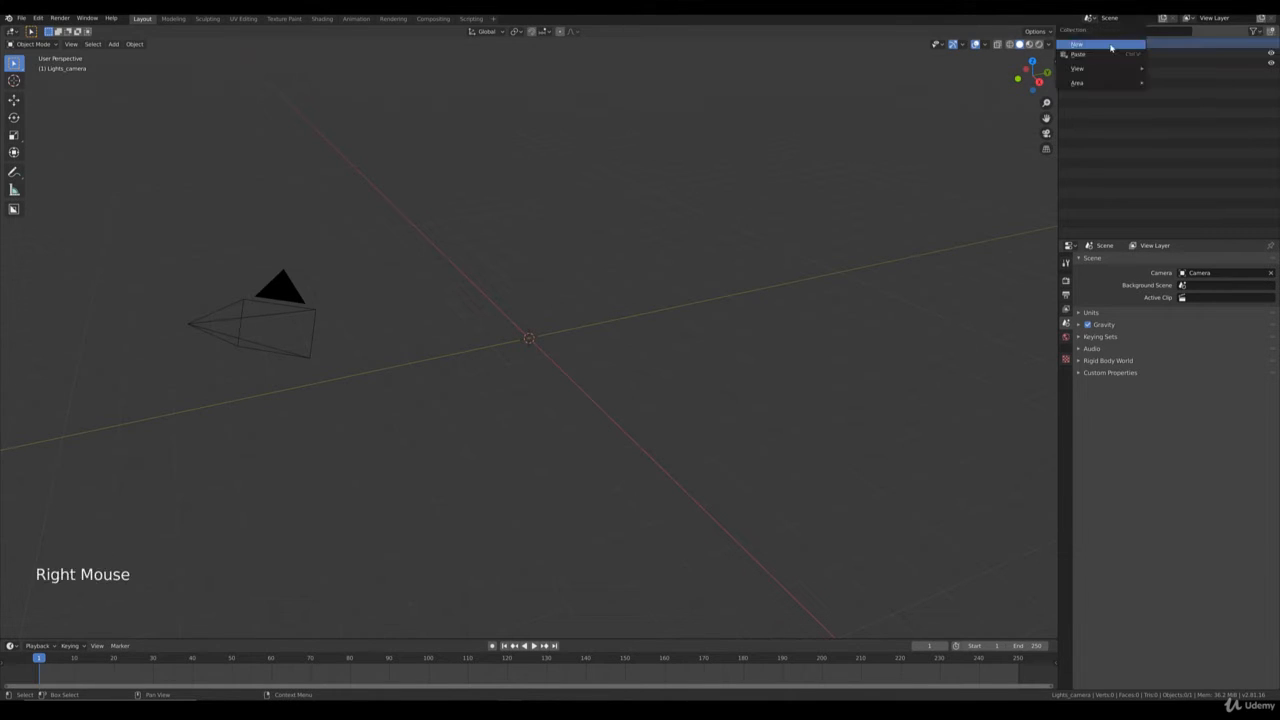
{"action": "left_click", "coordinate": [1100, 45]}
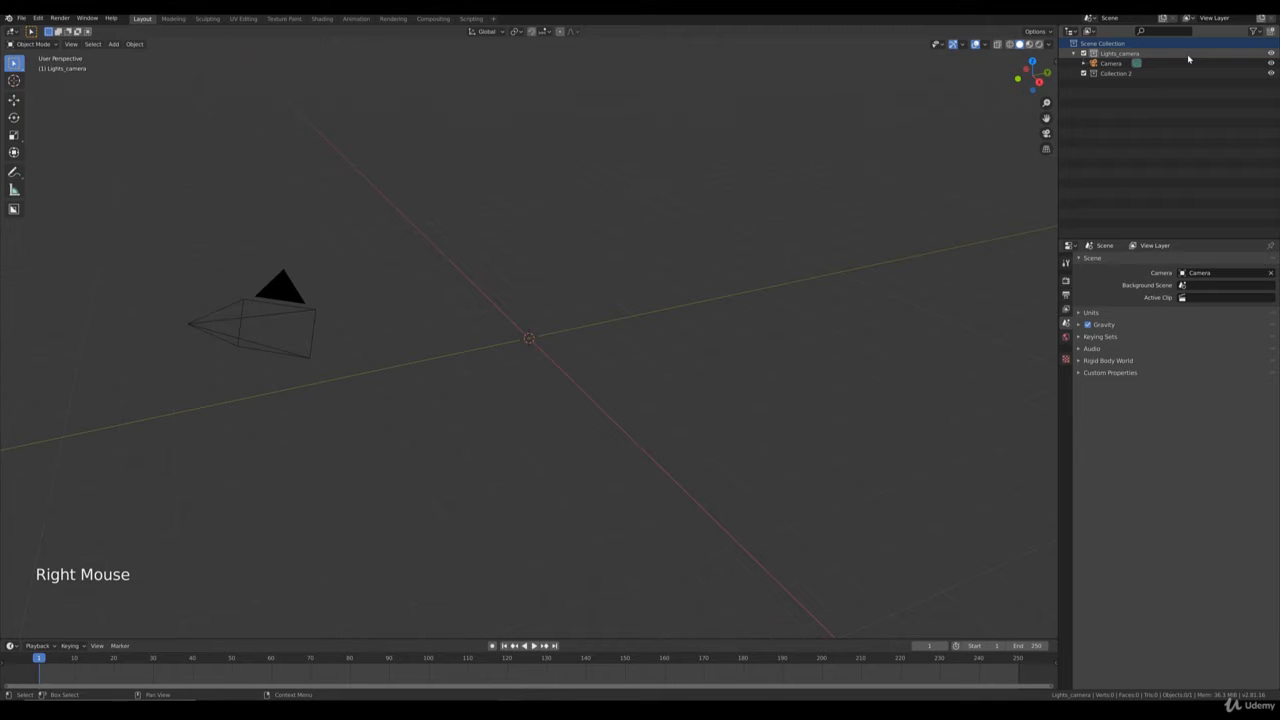
{"action": "left_click", "coordinate": [1115, 73]}
{"action": "double_click", "coordinate": [1115, 73]}
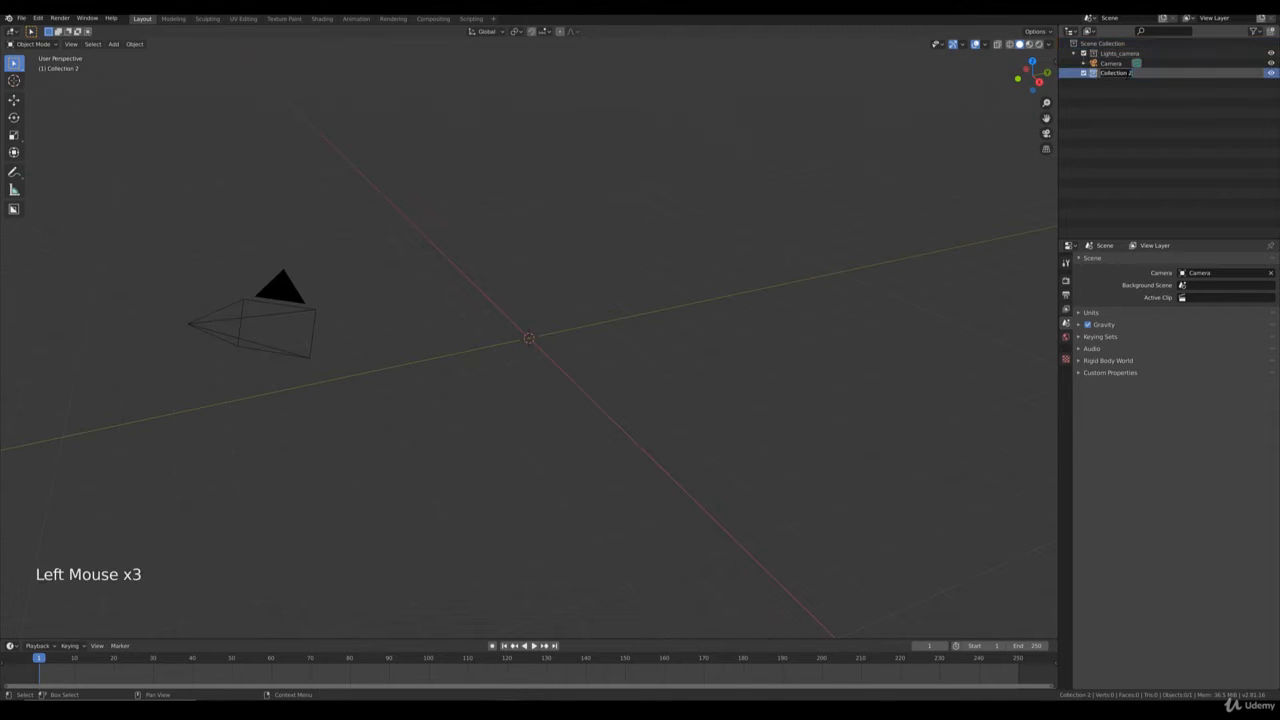
{"action": "type", "text": "R"}
{"action": "type", "text": "uildings"}
{"action": "key", "text": "Return"}
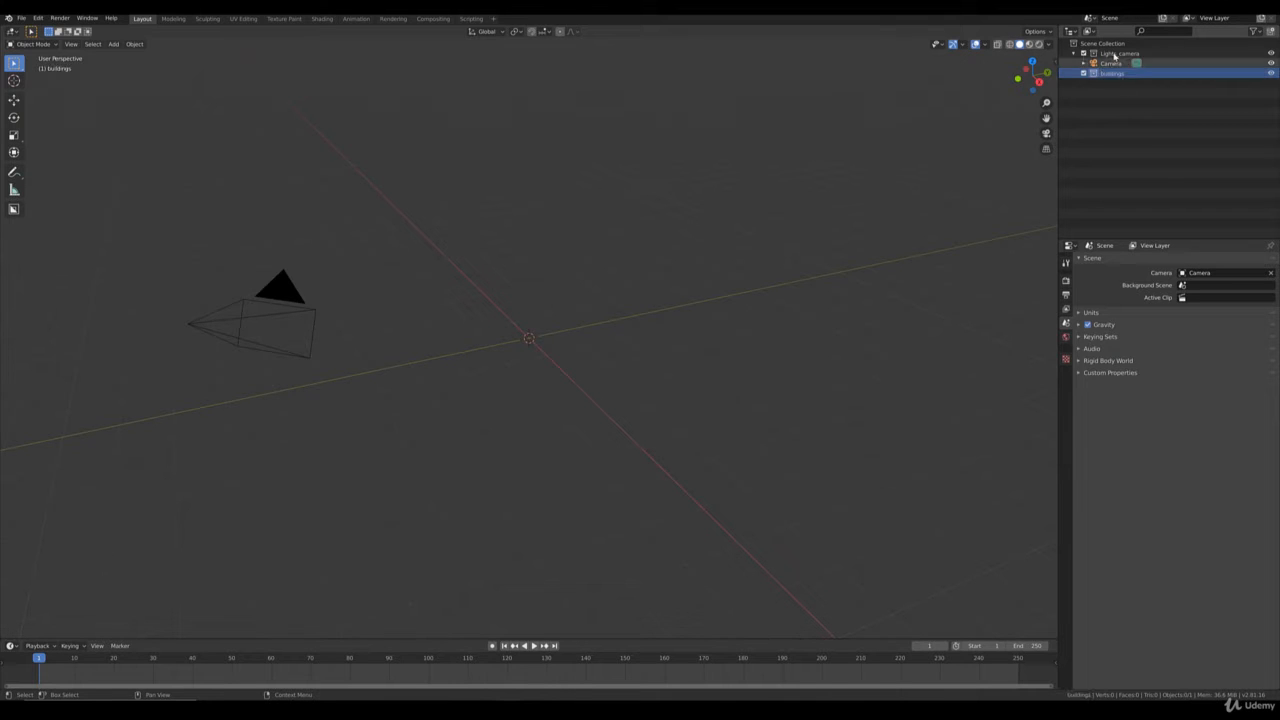
Add another collection under the Scene Collection and name it terrain.
{"action": "right_click", "coordinate": [1090, 50]}
{"action": "left_click", "coordinate": [1071, 44]}
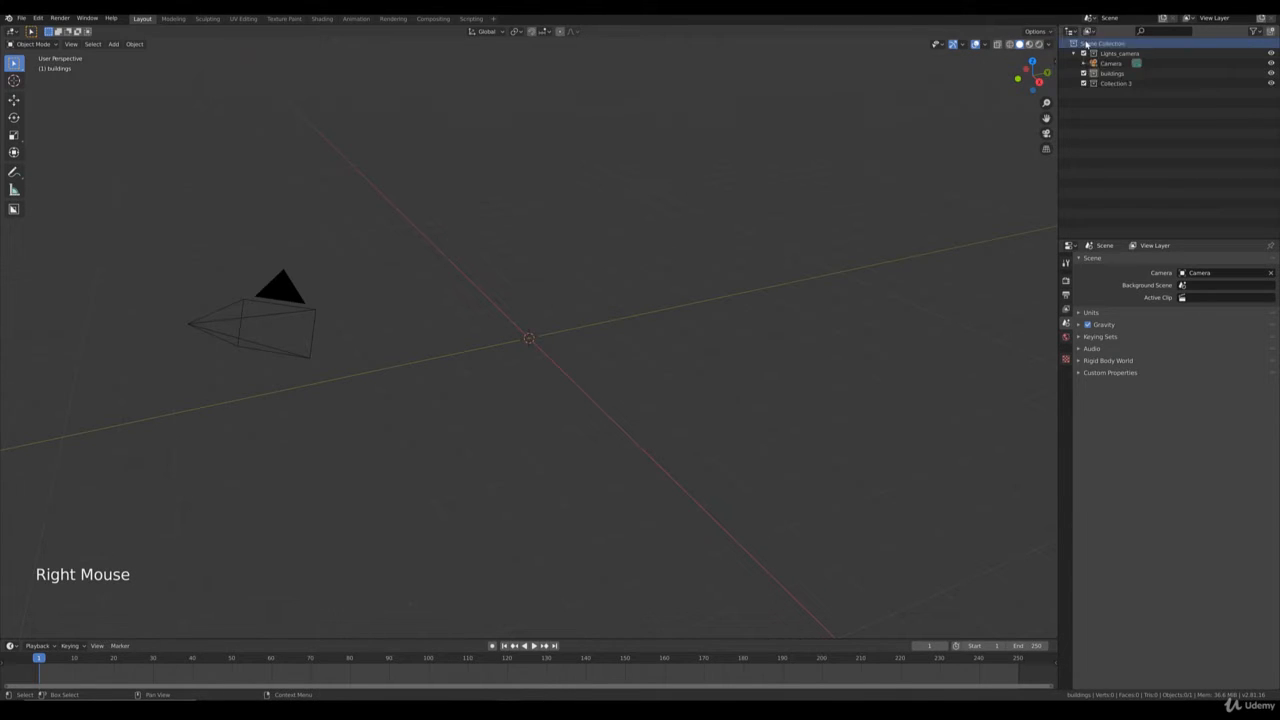
{"action": "double_click", "coordinate": [1113, 83]}
{"action": "type", "text": "C"}
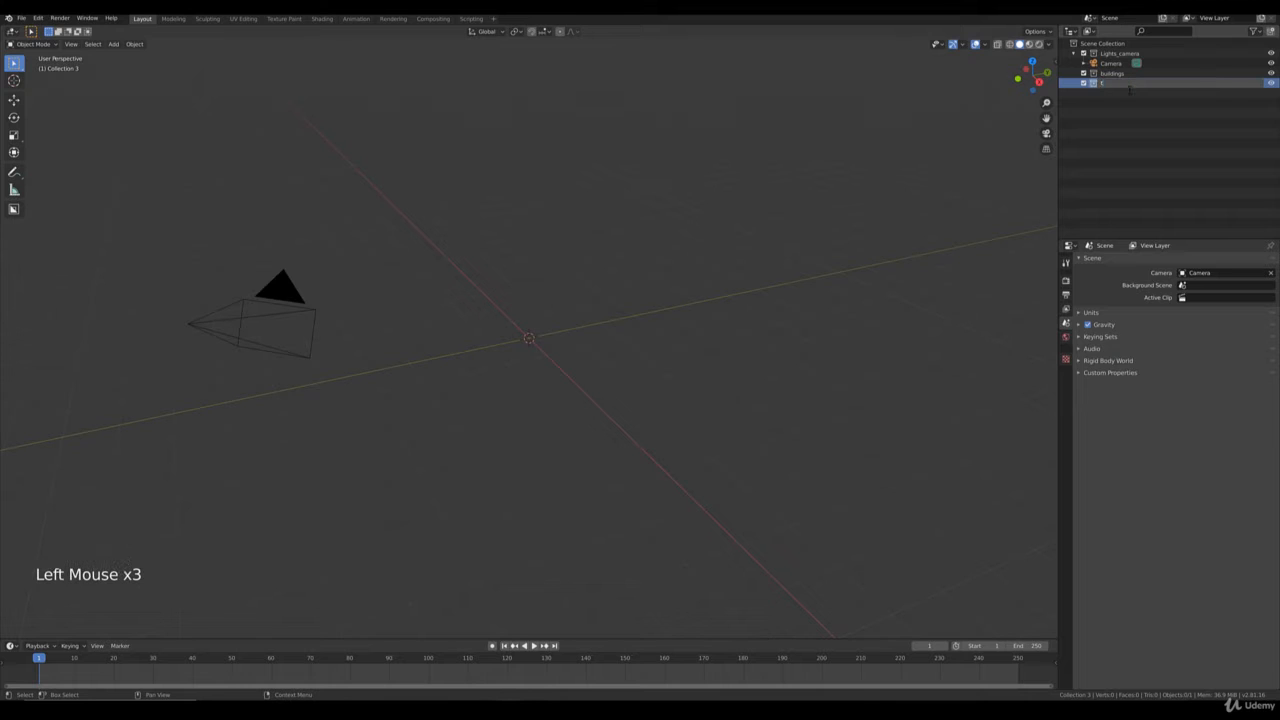
{"action": "type", "text": "rrain"}
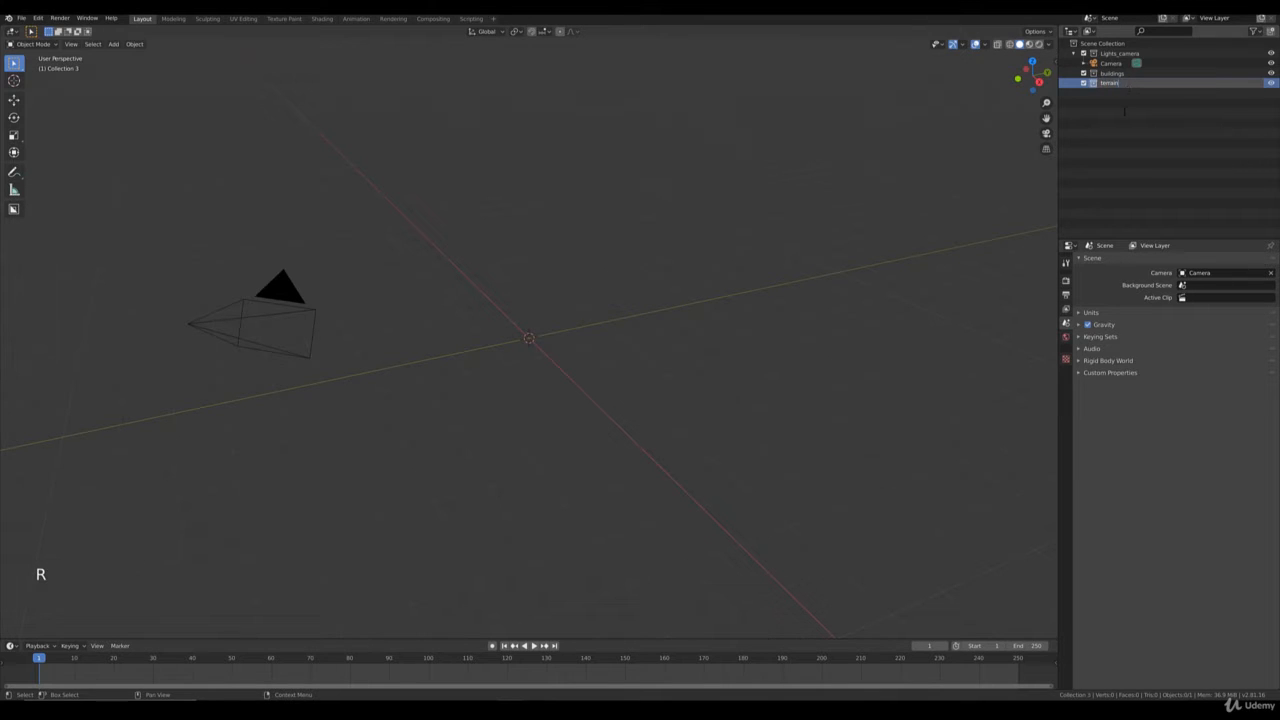
{"action": "key", "text": "Return"}
Add a further collection under the Scene Collection and name it nature.
{"action": "right_click", "coordinate": [1090, 45]}
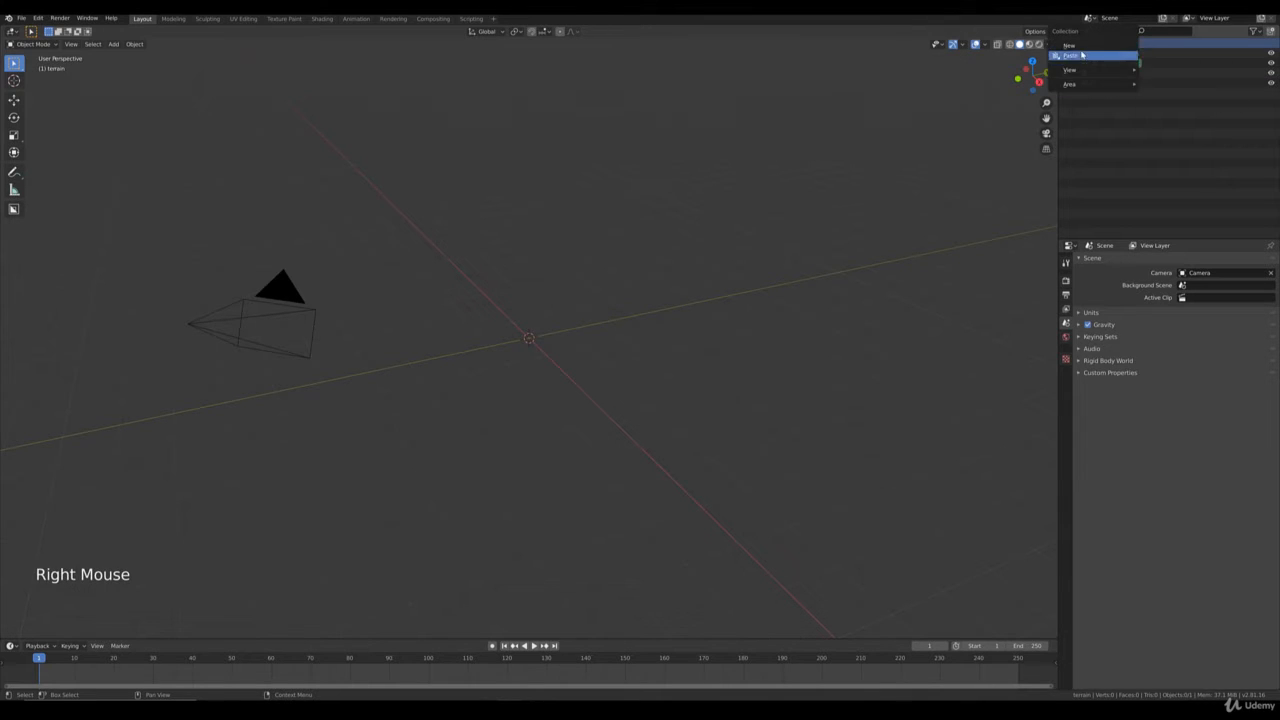
{"action": "left_click", "coordinate": [1069, 46]}
{"action": "double_click", "coordinate": [1116, 92]}
{"action": "type", "text": "tr"}
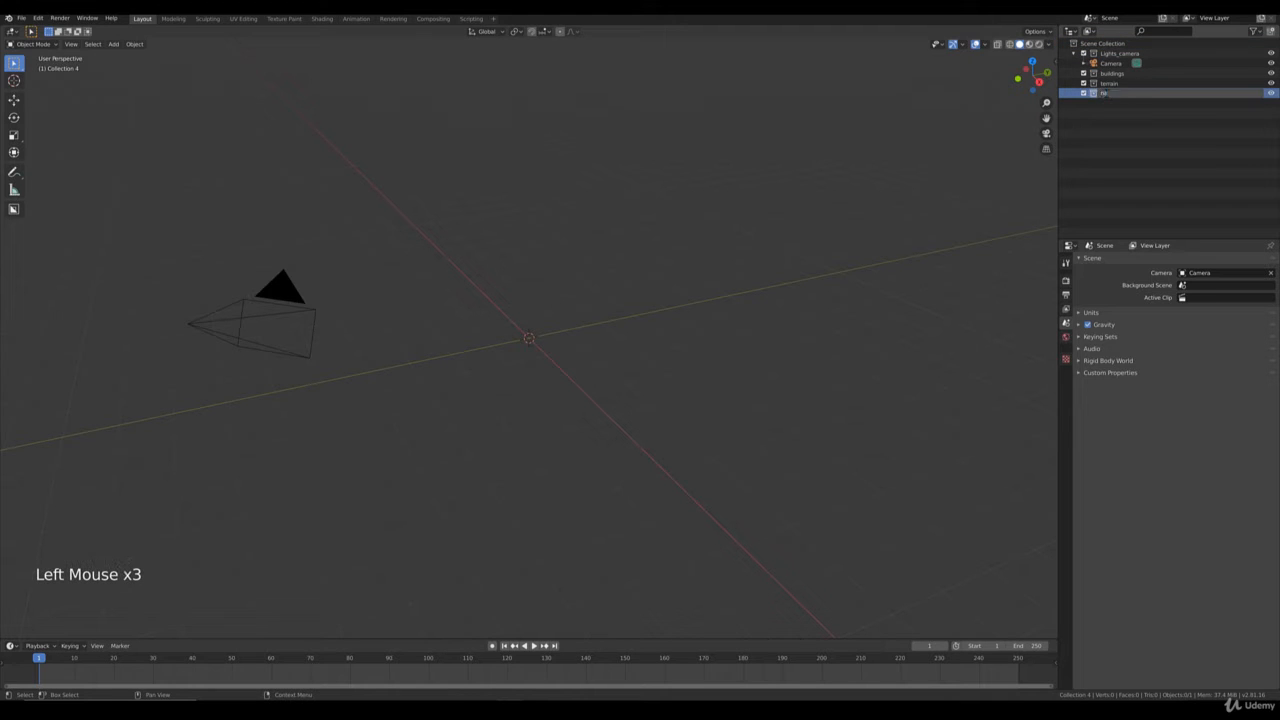
{"action": "key", "text": "Return"}
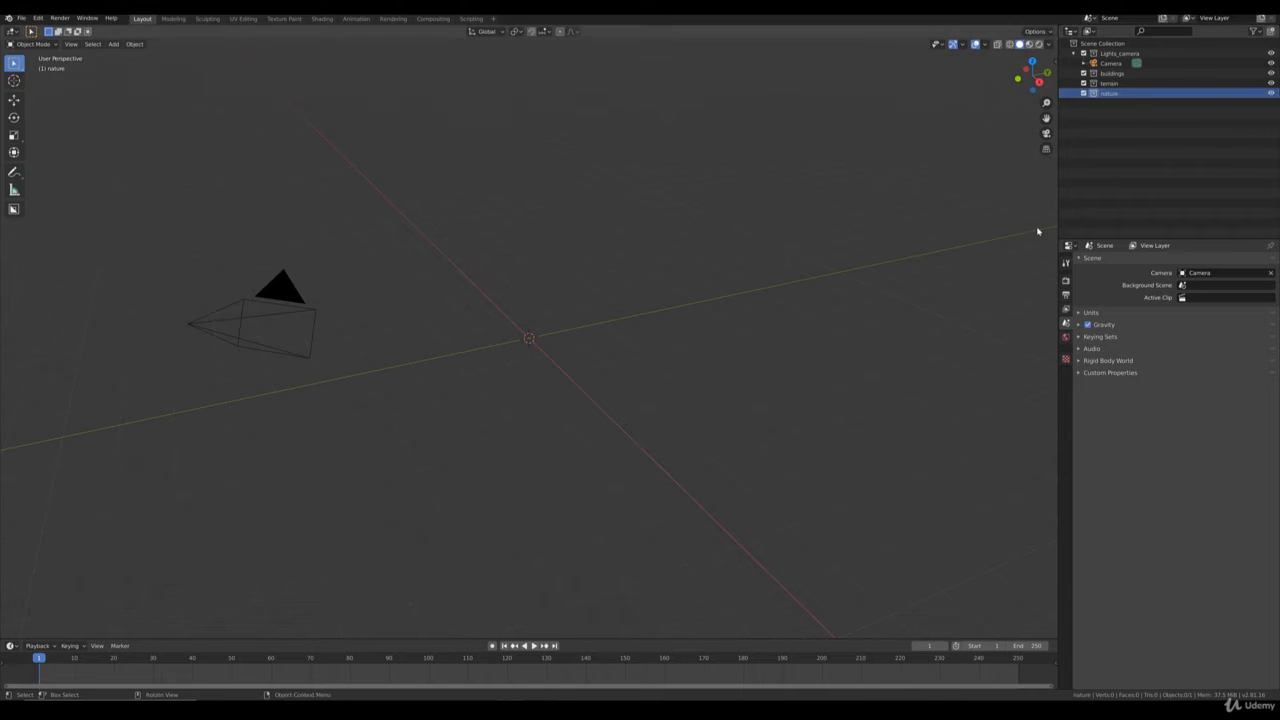
Add one more collection under the Scene Collection and name it atmosphere.
{"action": "right_click", "coordinate": [1098, 48]}
{"action": "left_click", "coordinate": [1096, 52]}
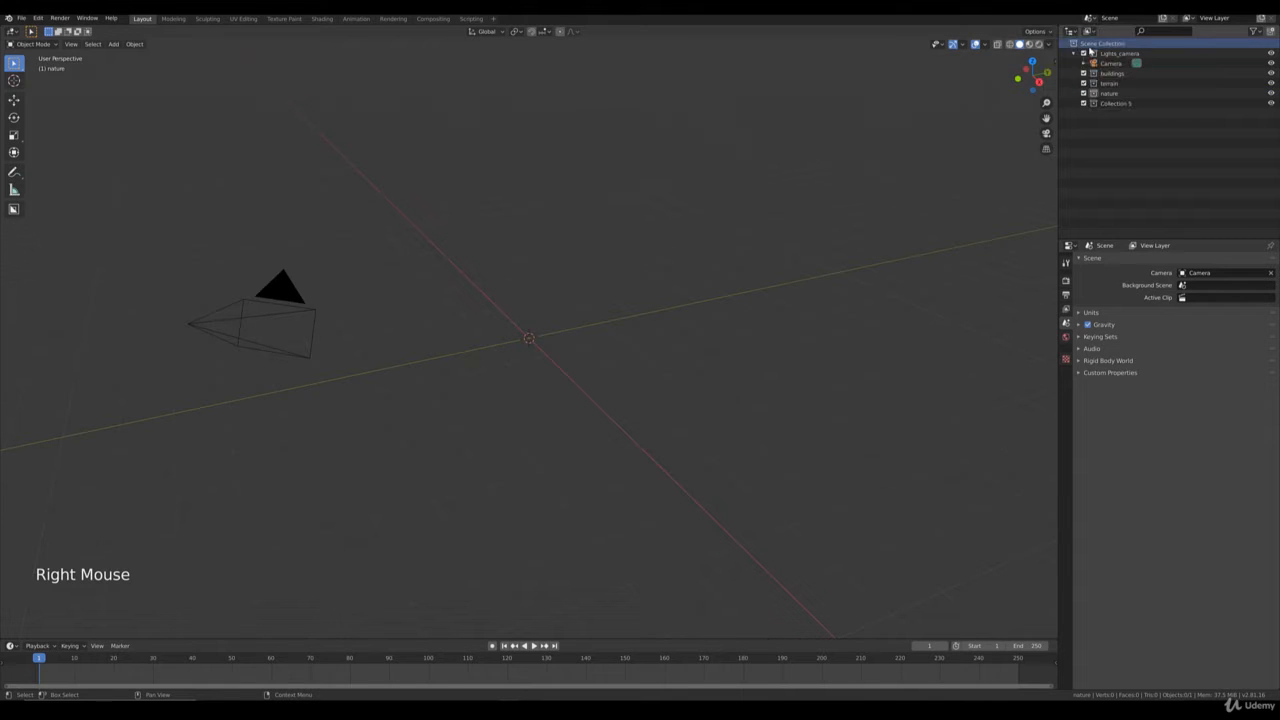
{"action": "triple_click", "coordinate": [1114, 103]}
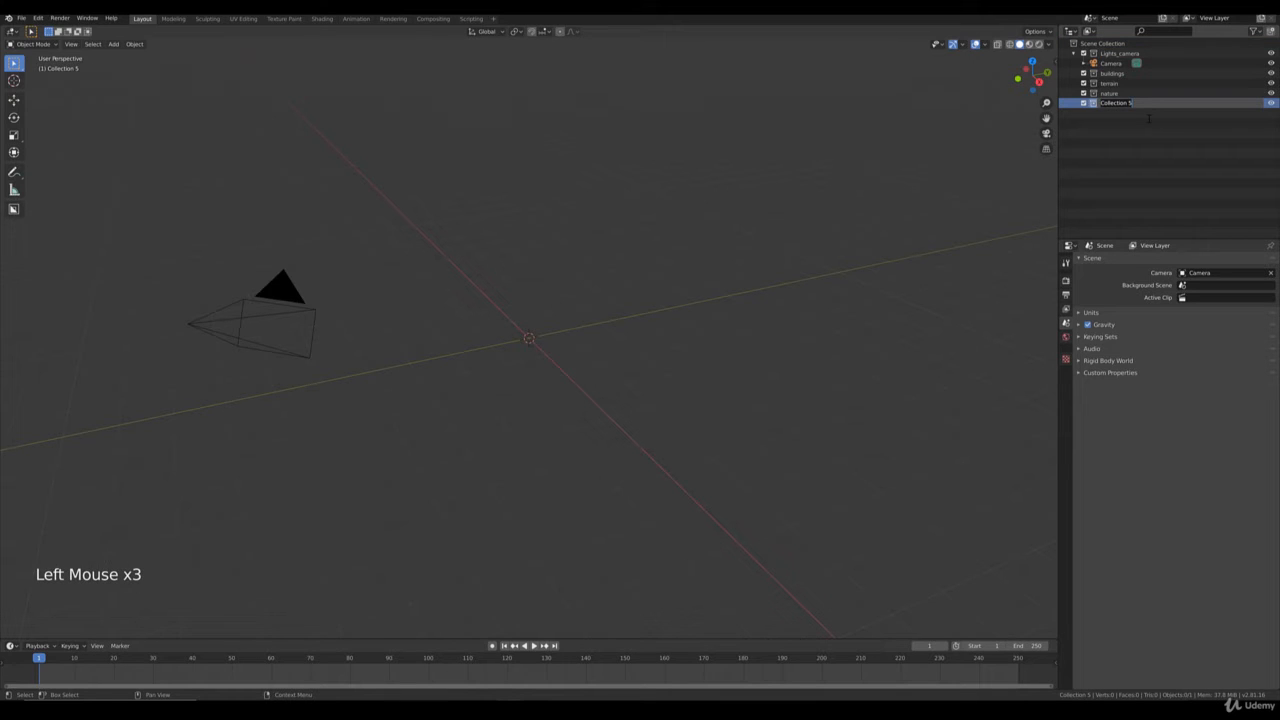
{"action": "type", "text": "s"}
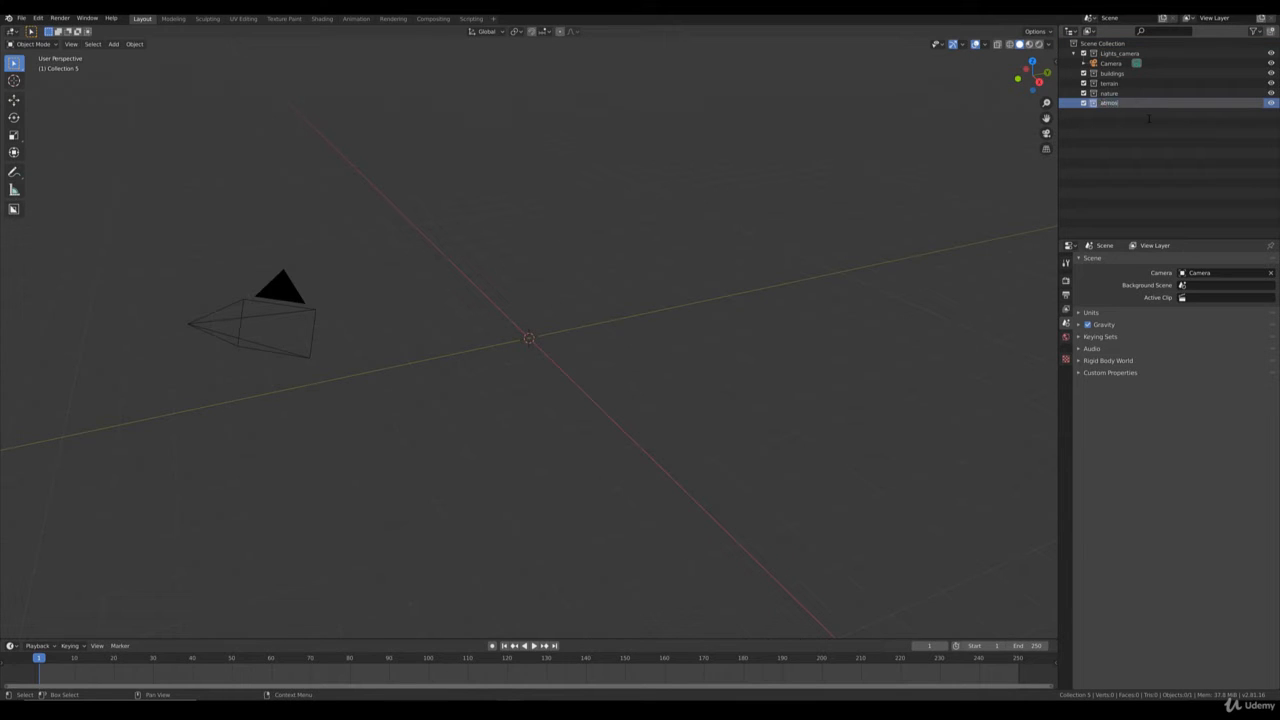
{"action": "type", "text": "tmosphere"}
{"action": "key", "text": "Return"}
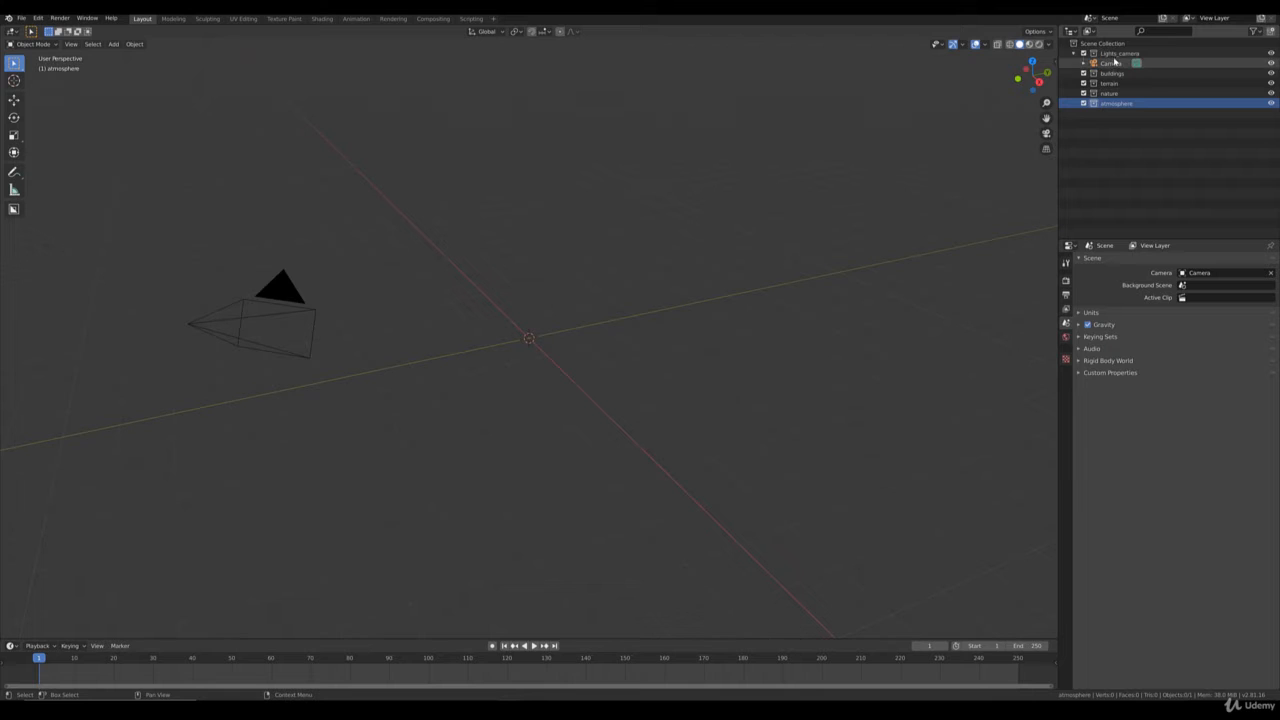
Make the terrain collection active and add a plane mesh to it at the world origin.
{"action": "left_click", "coordinate": [1181, 84]}
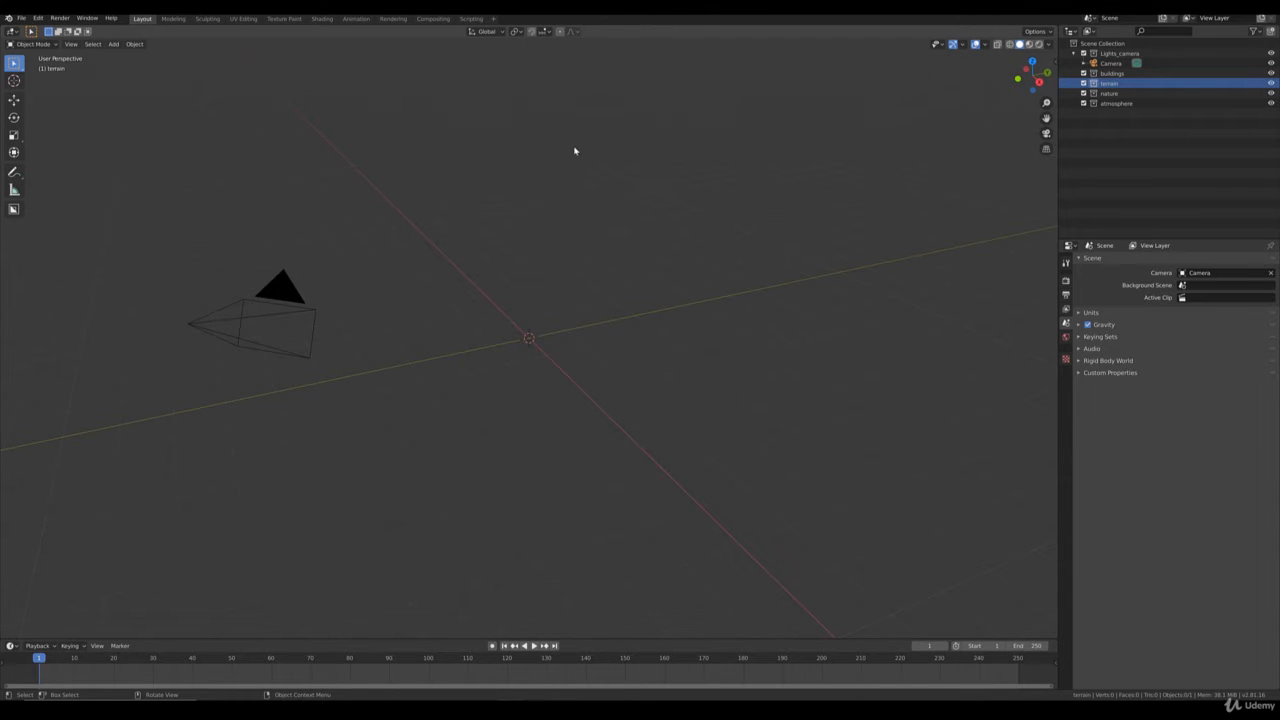
{"action": "middle_click_drag", "start_coordinate": [727, 274], "coordinate": [689, 268]}
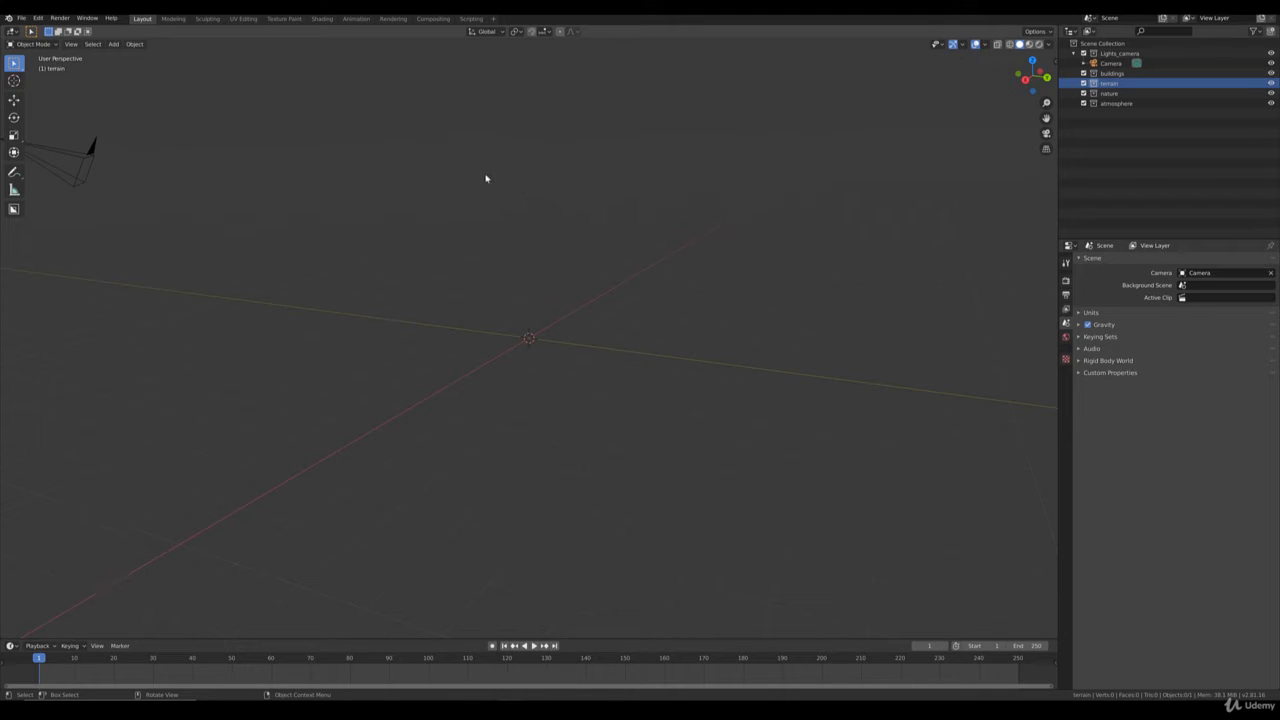
{"action": "left_click", "coordinate": [113, 44]}
{"action": "mouse_move", "coordinate": [128, 57]}
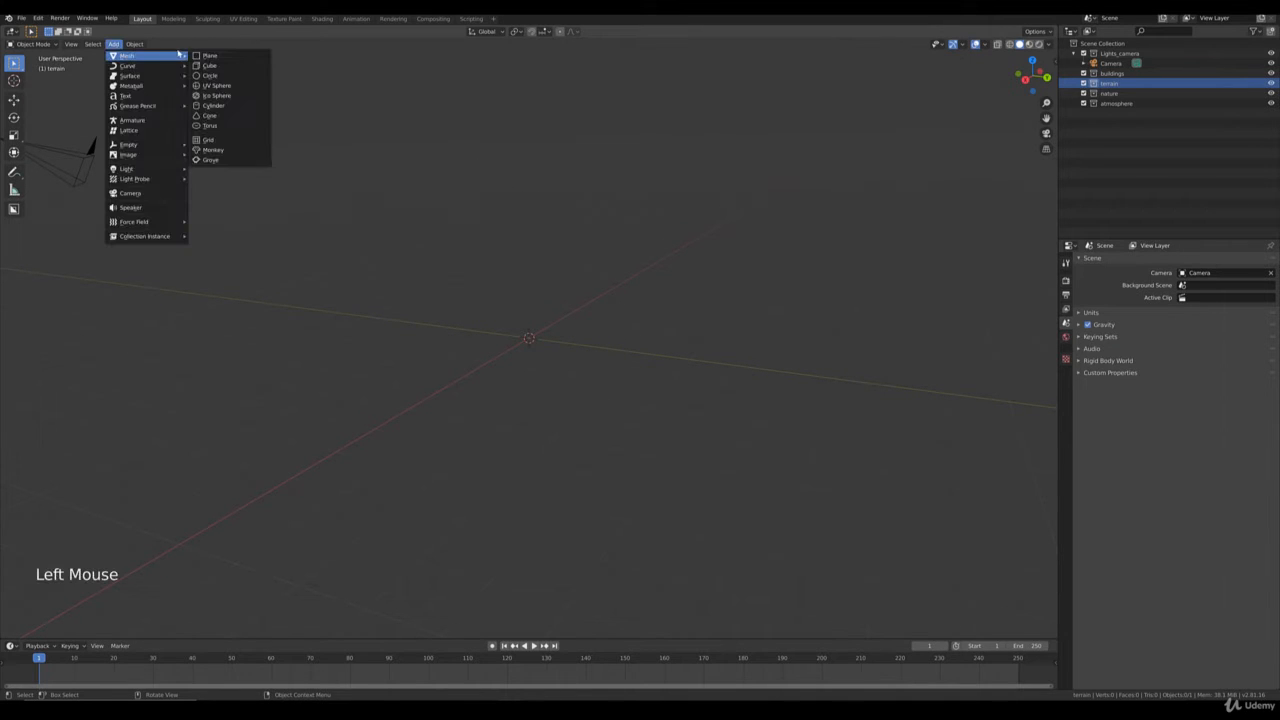
{"action": "left_click", "coordinate": [207, 56]}
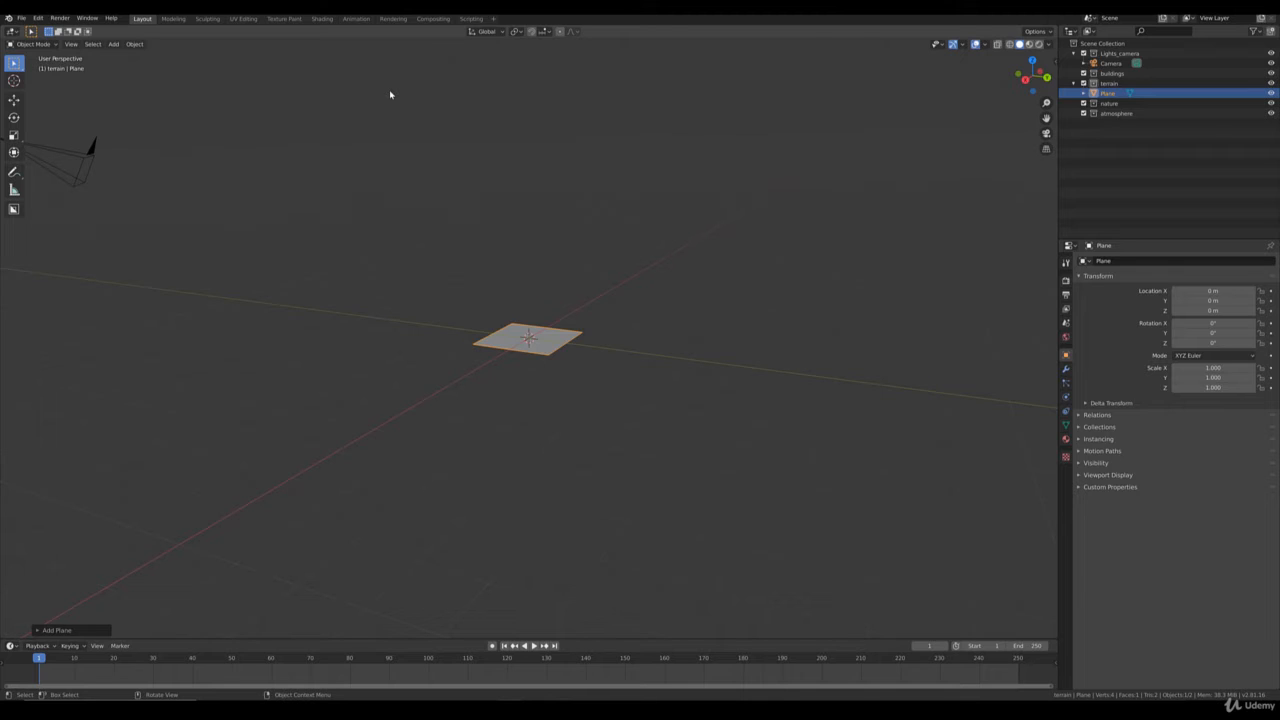
View the plane from the top with its transform values and dimensions displayed, and enter Edit Mode.
{"action": "key", "text": "KP_7"}
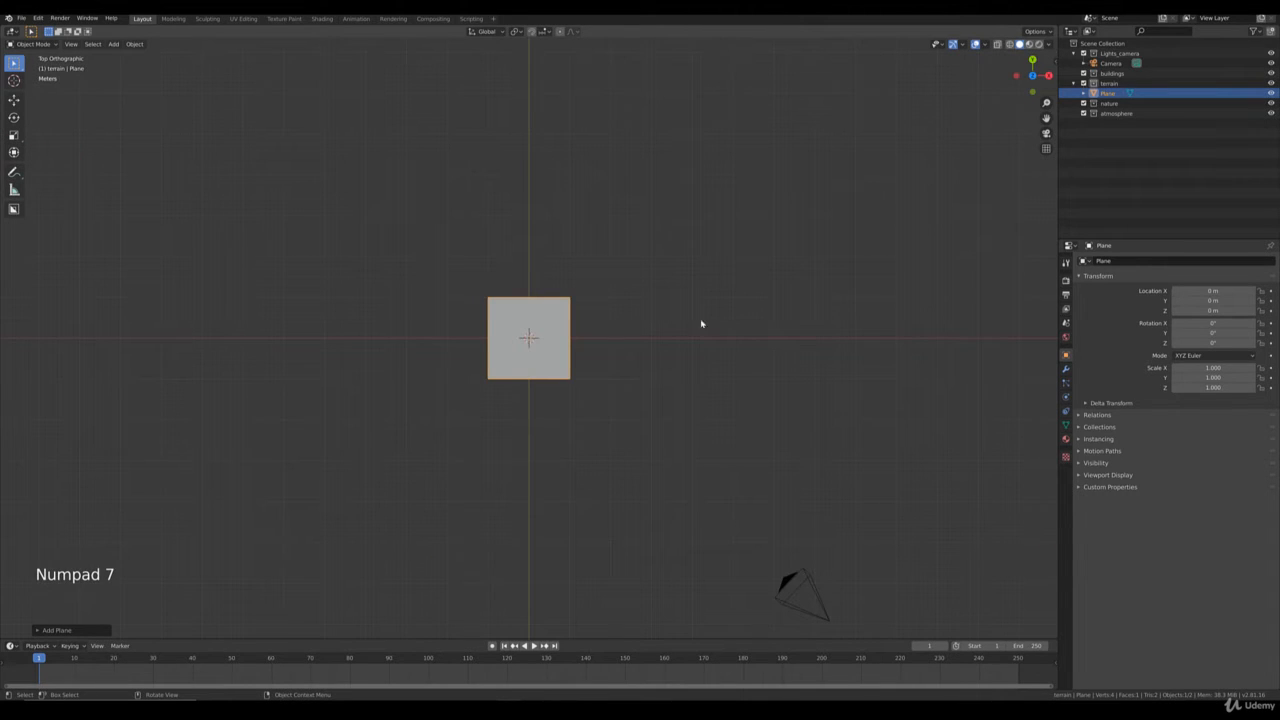
{"action": "key", "text": "n"}
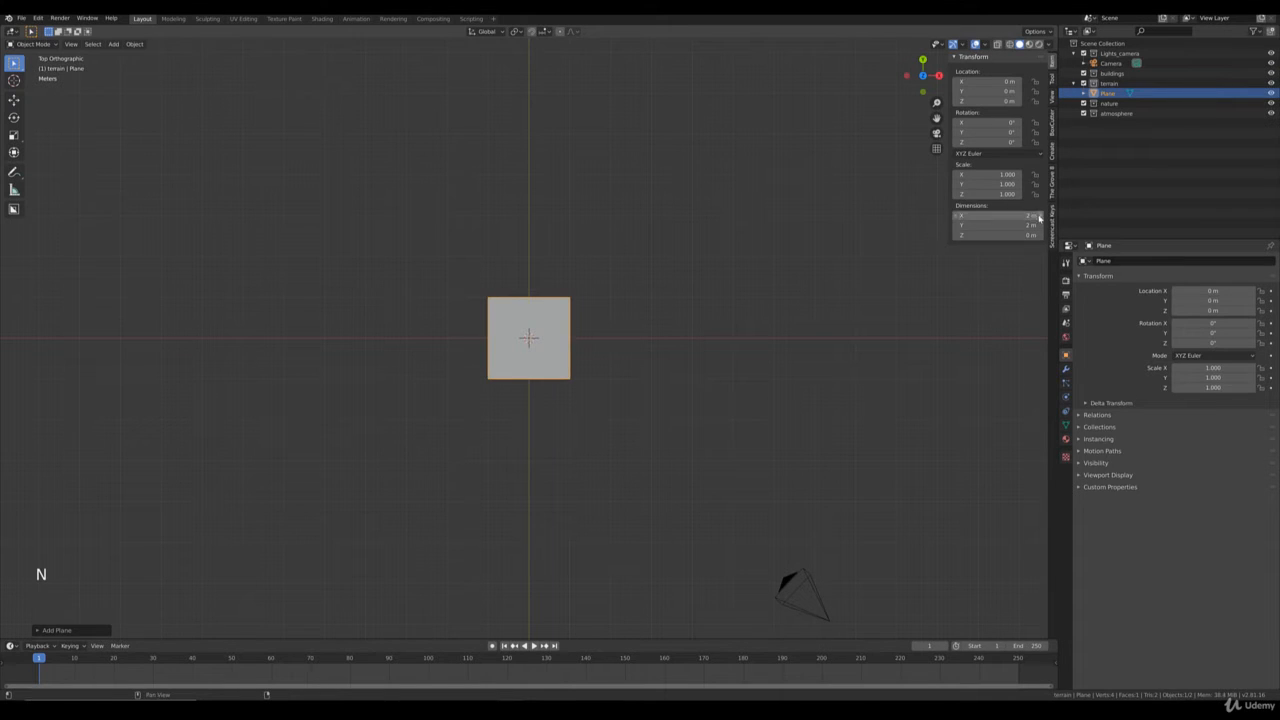
{"action": "middle_click_drag", "start_coordinate": [470, 296], "coordinate": [536, 294], "text": "shift"}
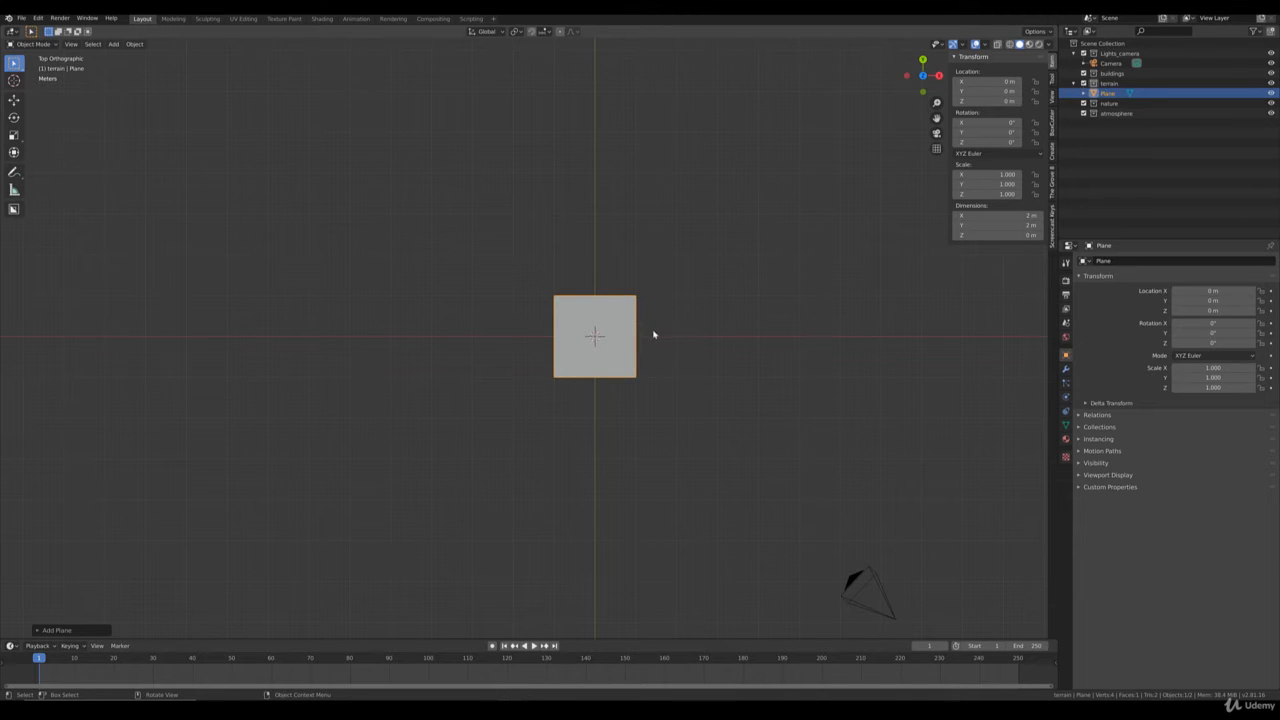
{"action": "key", "text": "Tab"}
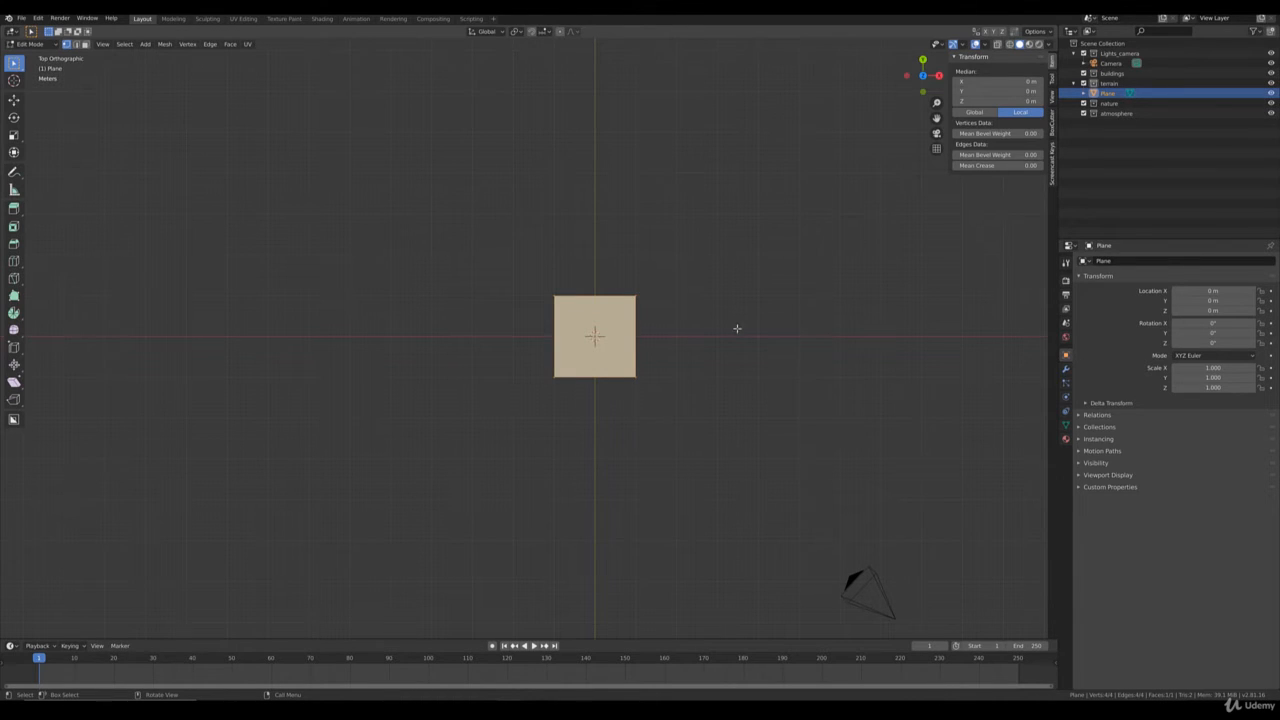
Try scaling the plane's mesh freehand to about 46 m per side, check its dimensions and undo the resize.
{"action": "scroll", "coordinate": [737, 328], "scroll_direction": "down", "scroll_amount": 5}
{"action": "key", "text": "s"}
{"action": "left_click", "coordinate": [854, 398]}
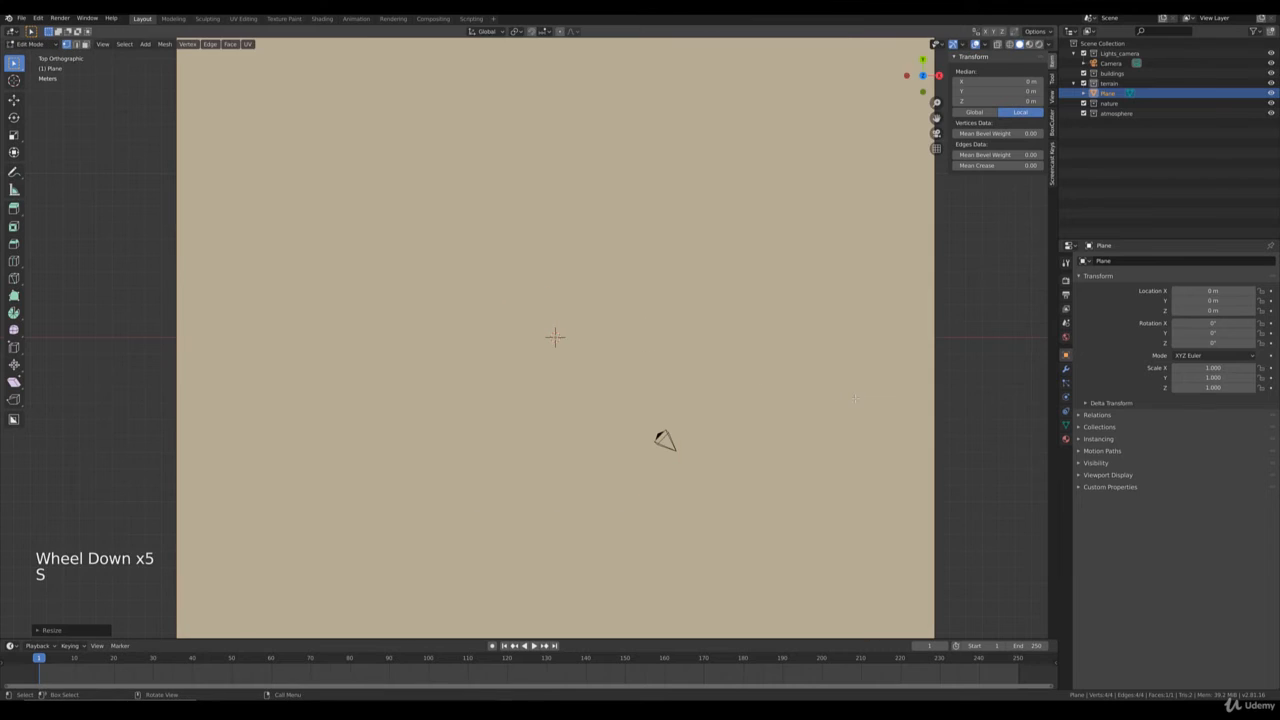
{"action": "key", "text": "Tab"}
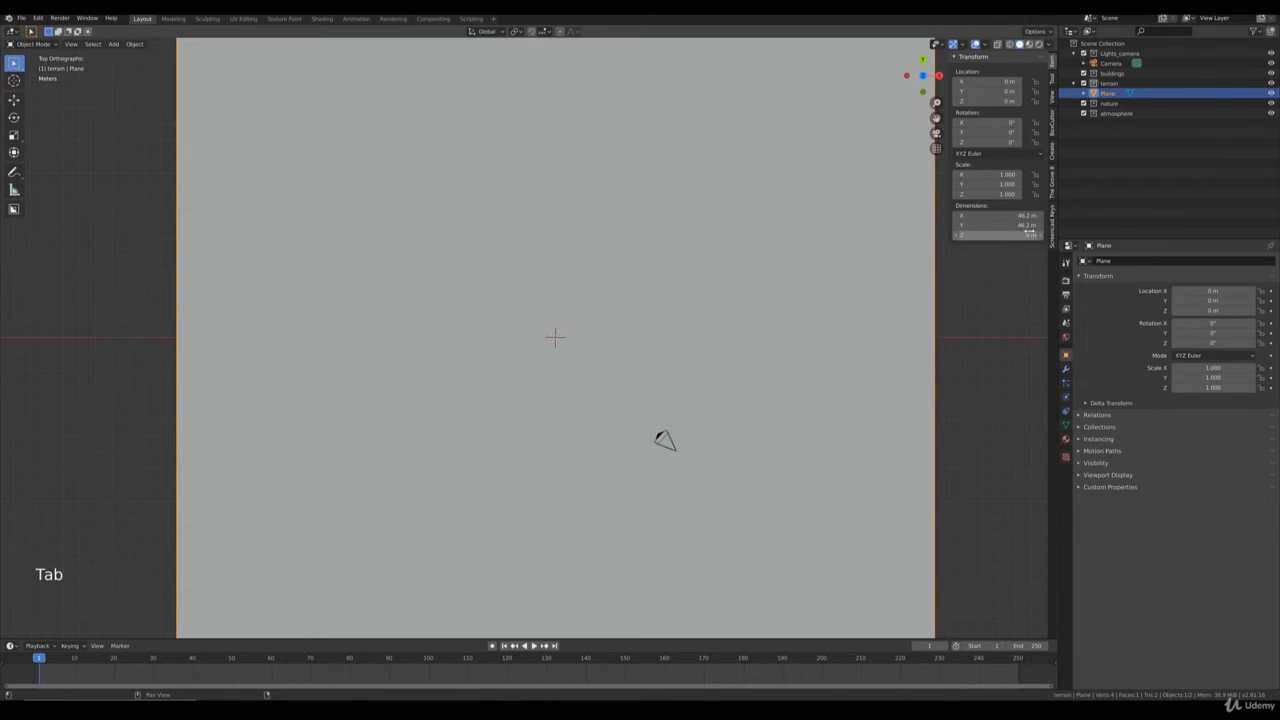
{"action": "scroll", "coordinate": [818, 465], "scroll_direction": "down", "scroll_amount": 4}
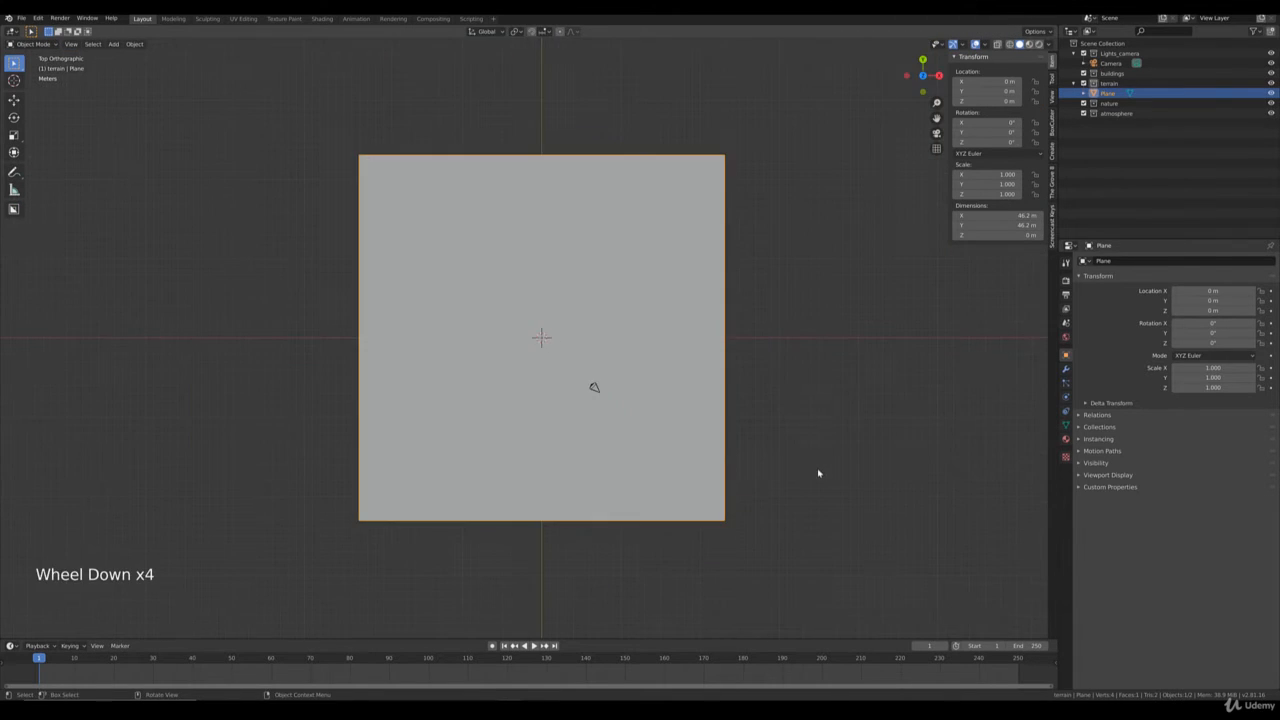
{"action": "scroll", "coordinate": [821, 450], "scroll_direction": "up", "scroll_amount": 3}
{"action": "scroll", "coordinate": [835, 430], "scroll_direction": "down", "scroll_amount": 2}
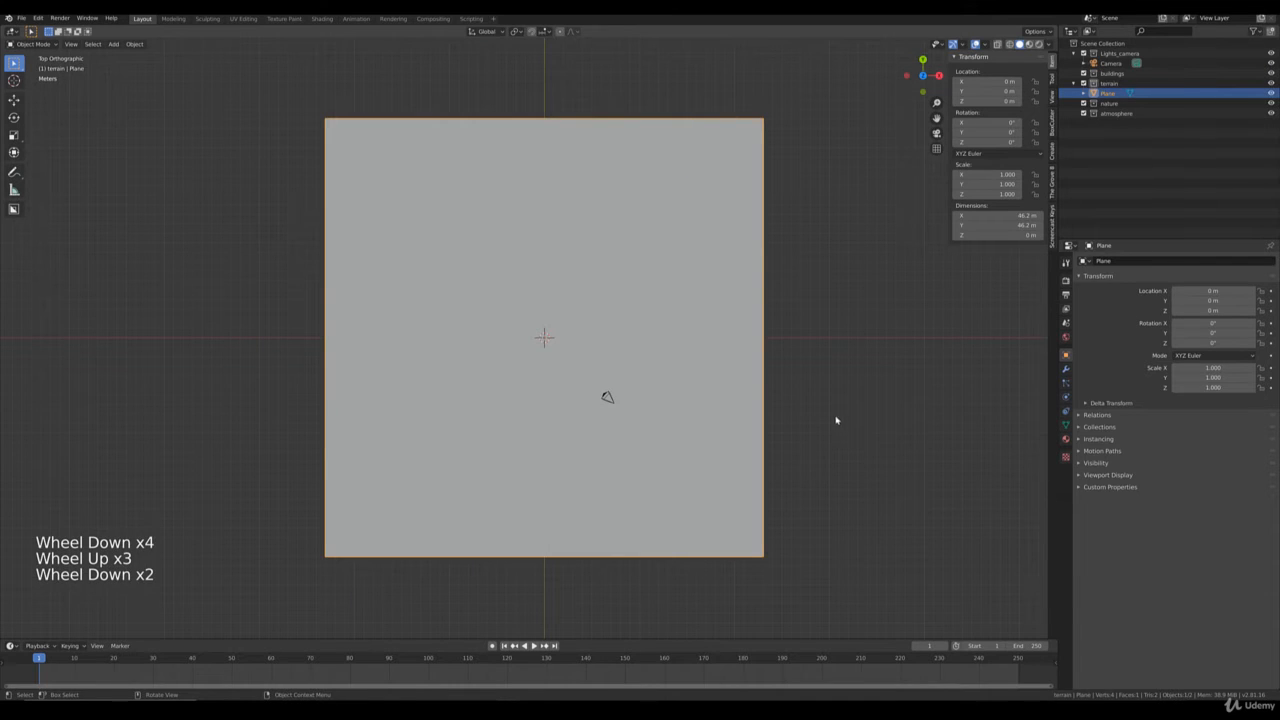
{"action": "key", "text": "ctrl+z"}
{"action": "key", "text": "ctrl+z"}
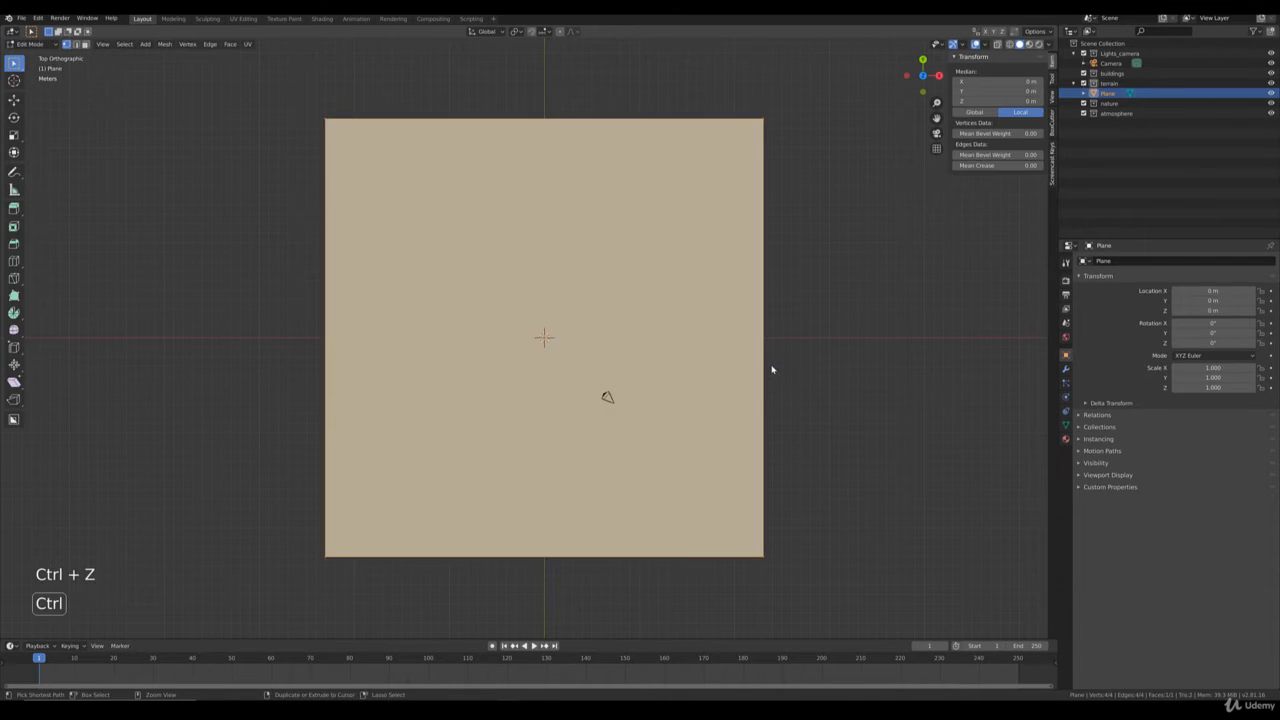
Scale the plane's mesh by a factor of 100 in Edit Mode, then return to Object Mode.
{"action": "scroll", "coordinate": [668, 368], "scroll_direction": "up", "scroll_amount": 3}
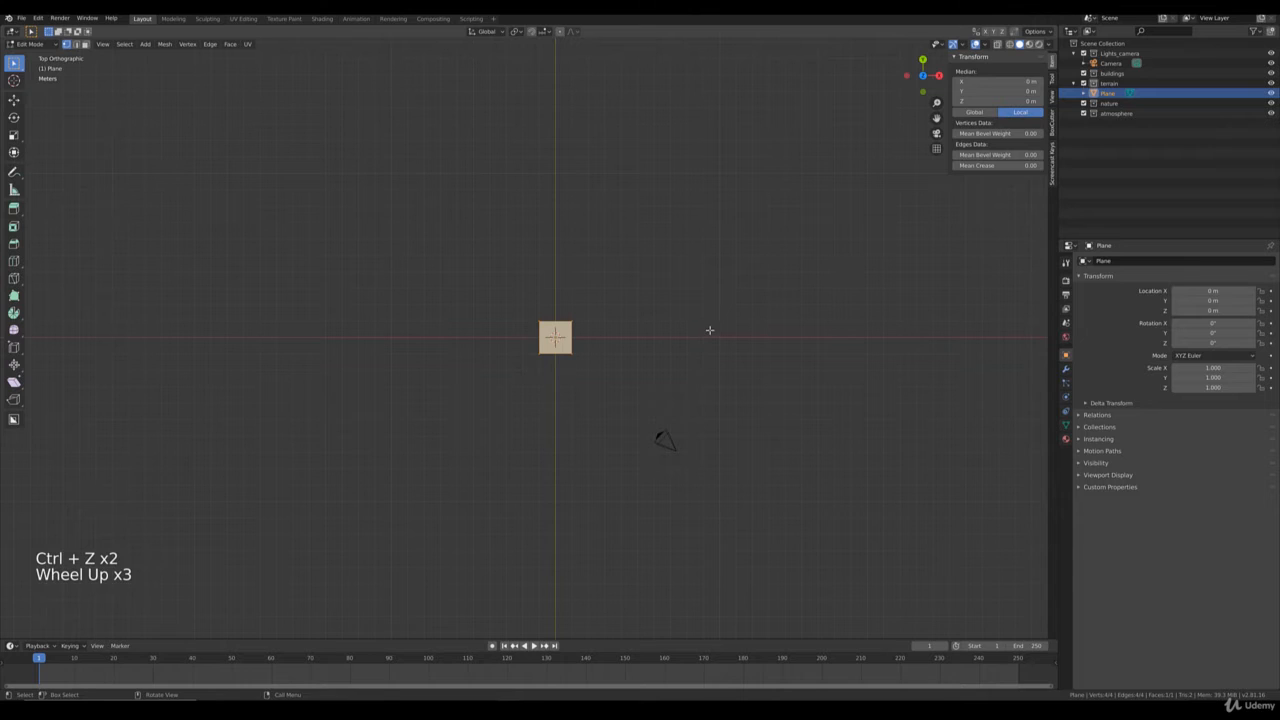
{"action": "type", "text": "s100"}
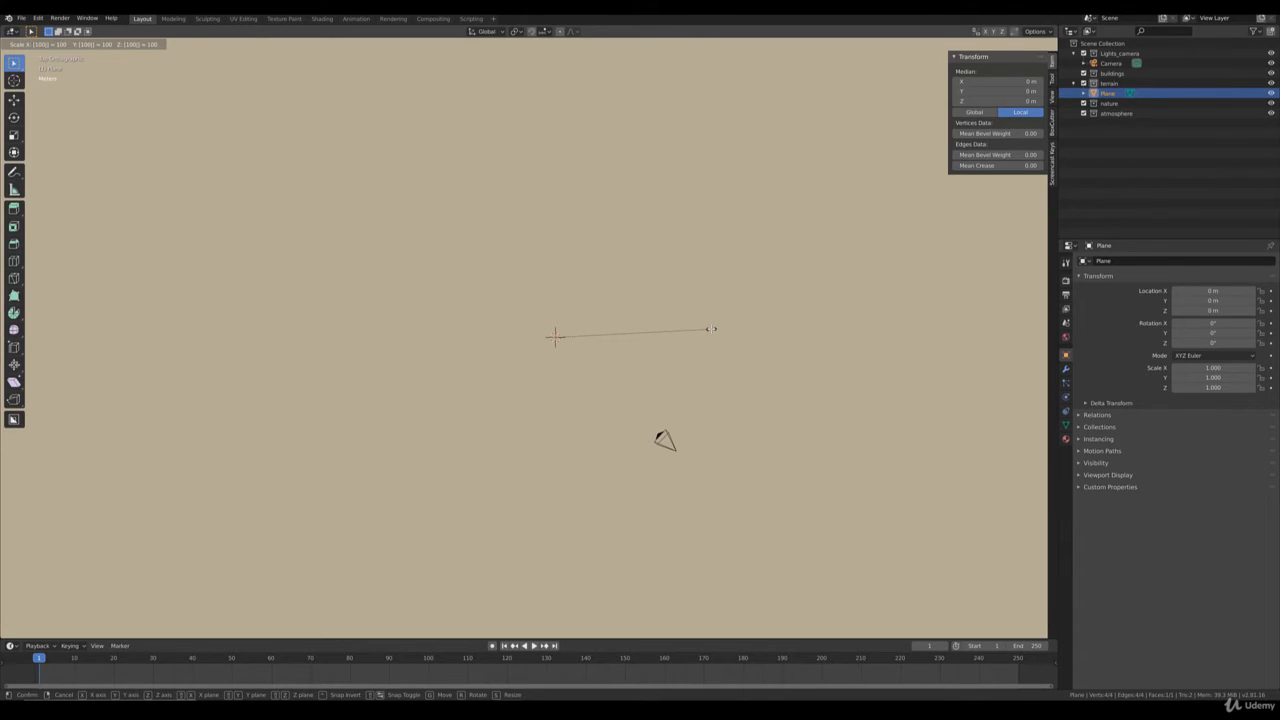
{"action": "key", "text": "Return"}
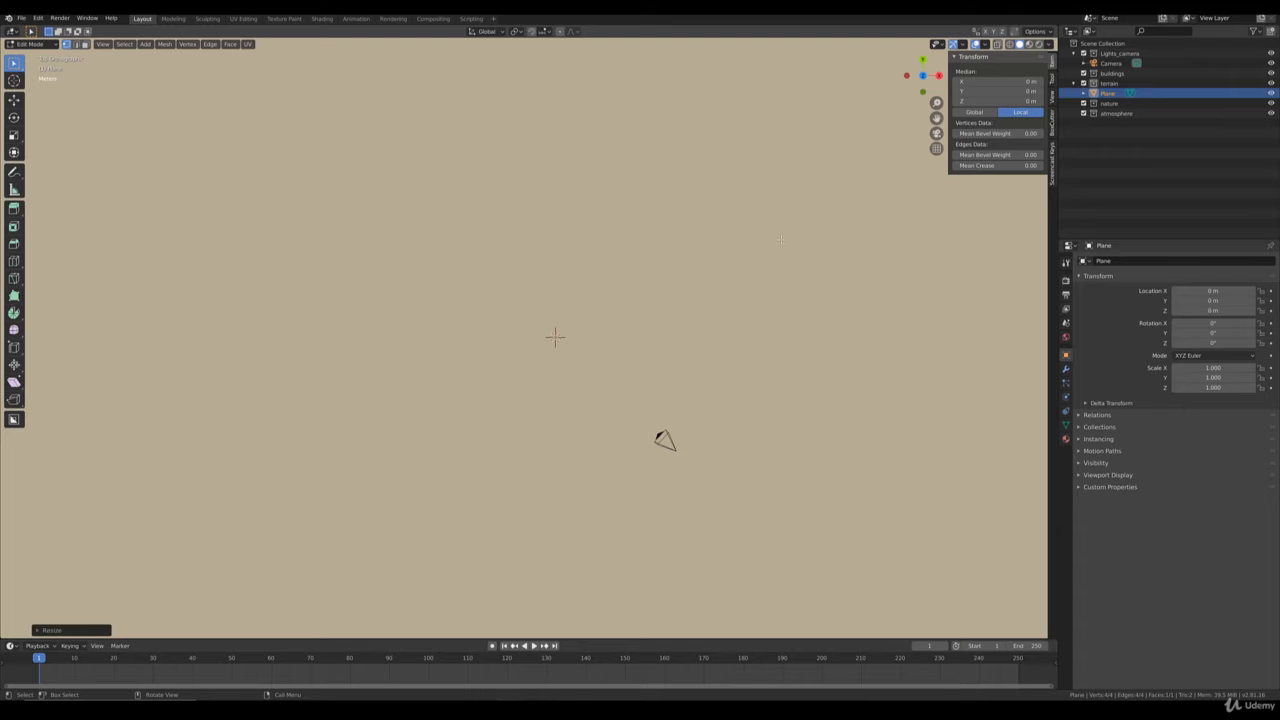
{"action": "key", "text": "Tab"}
{"action": "scroll", "coordinate": [737, 293], "scroll_direction": "down", "scroll_amount": 10}
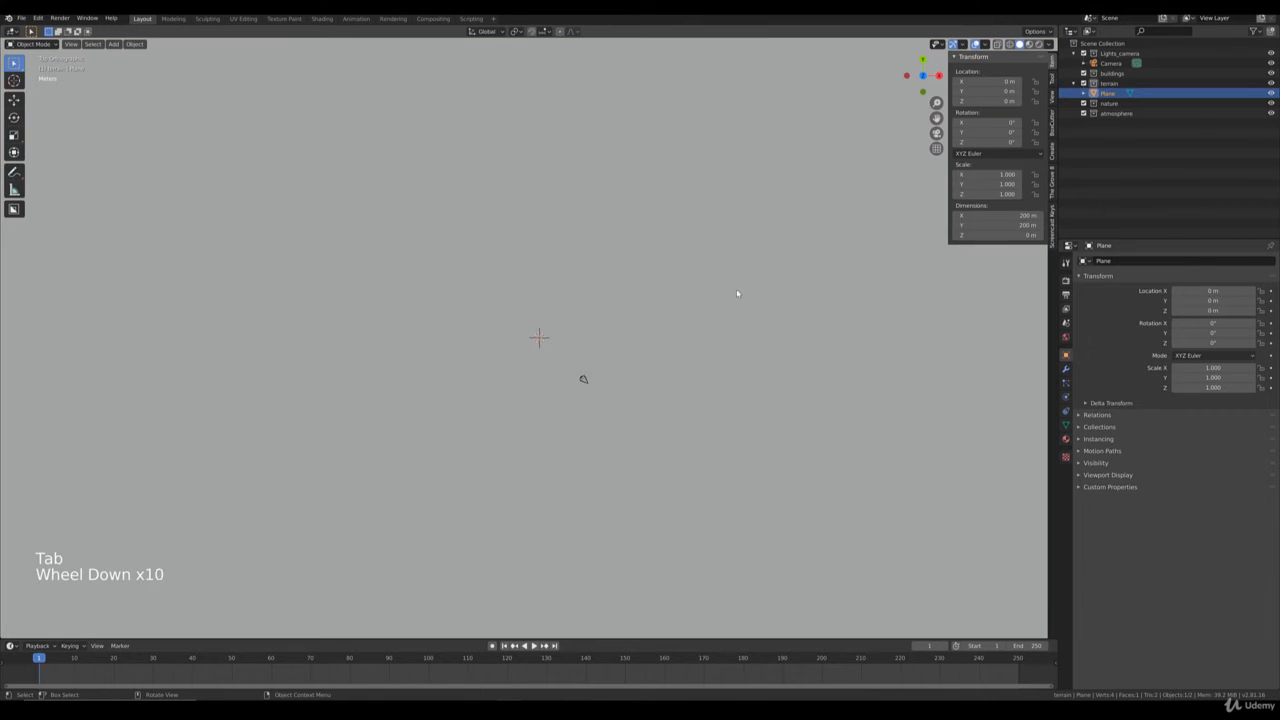
{"action": "scroll", "coordinate": [737, 293], "scroll_direction": "down", "scroll_amount": 2}
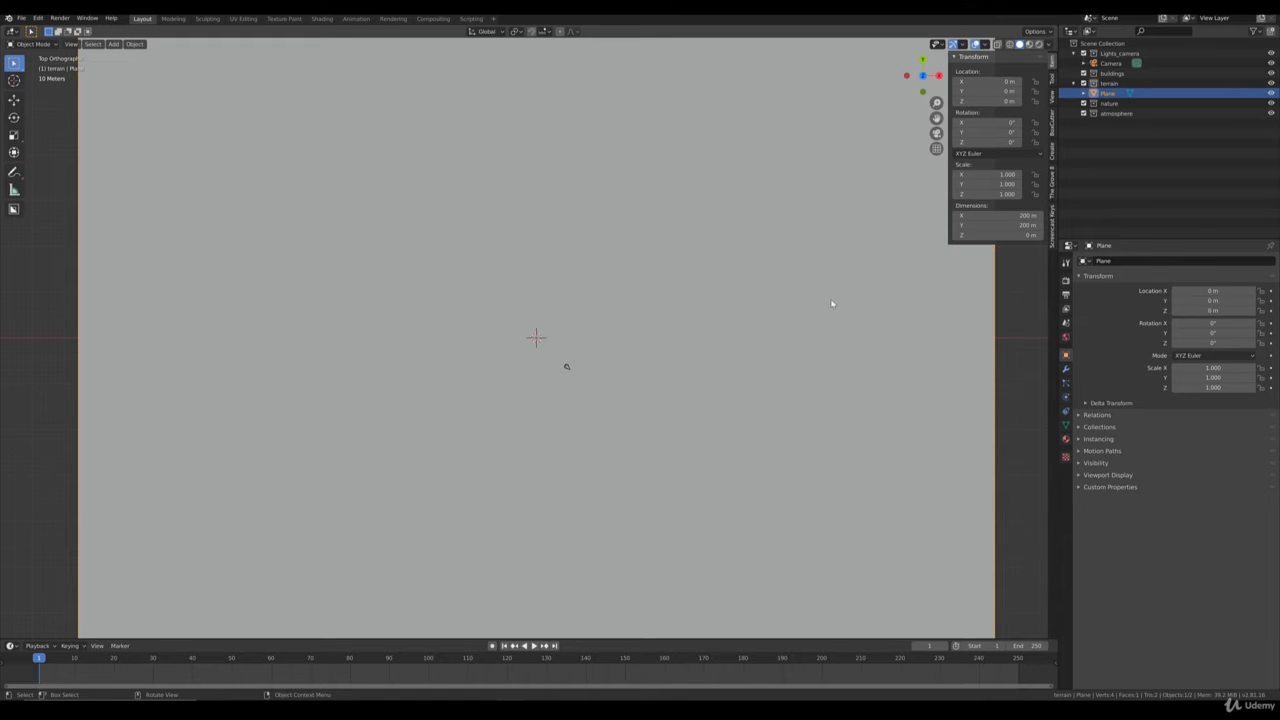
{"action": "scroll", "coordinate": [741, 354], "scroll_direction": "down", "scroll_amount": 4}
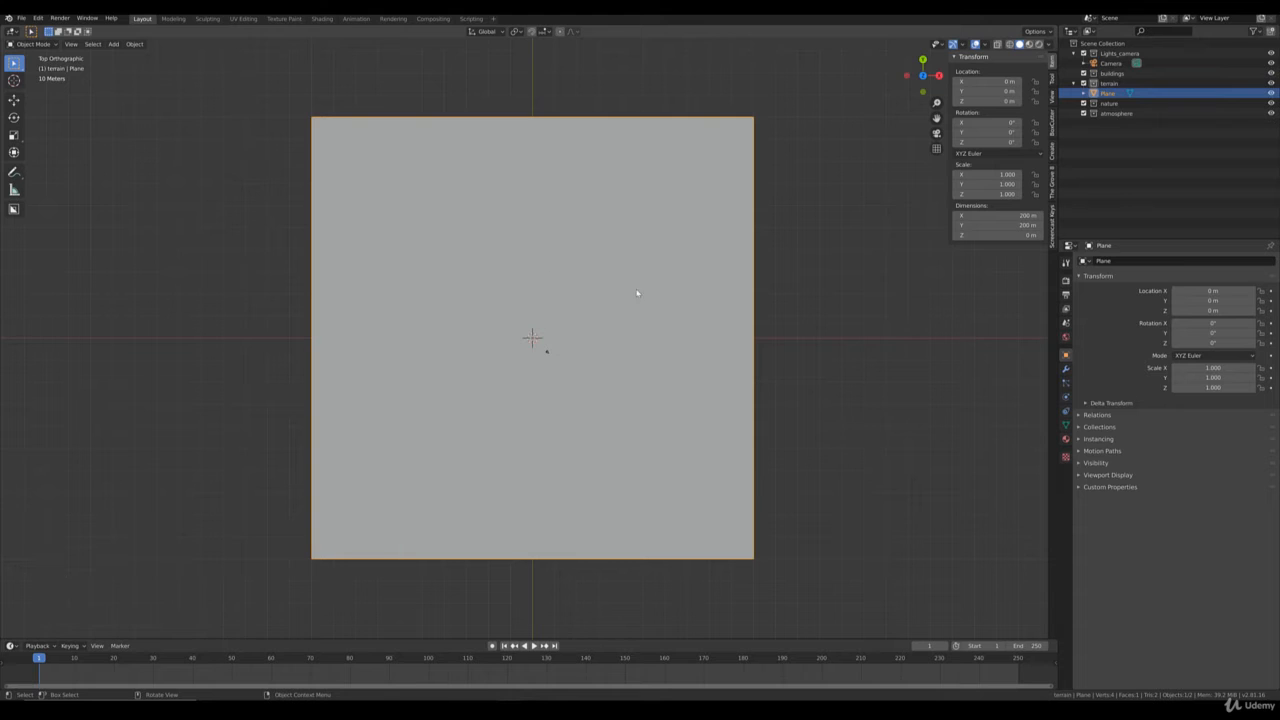
Rename the plane object as terrain.
{"action": "left_click", "coordinate": [1132, 261]}
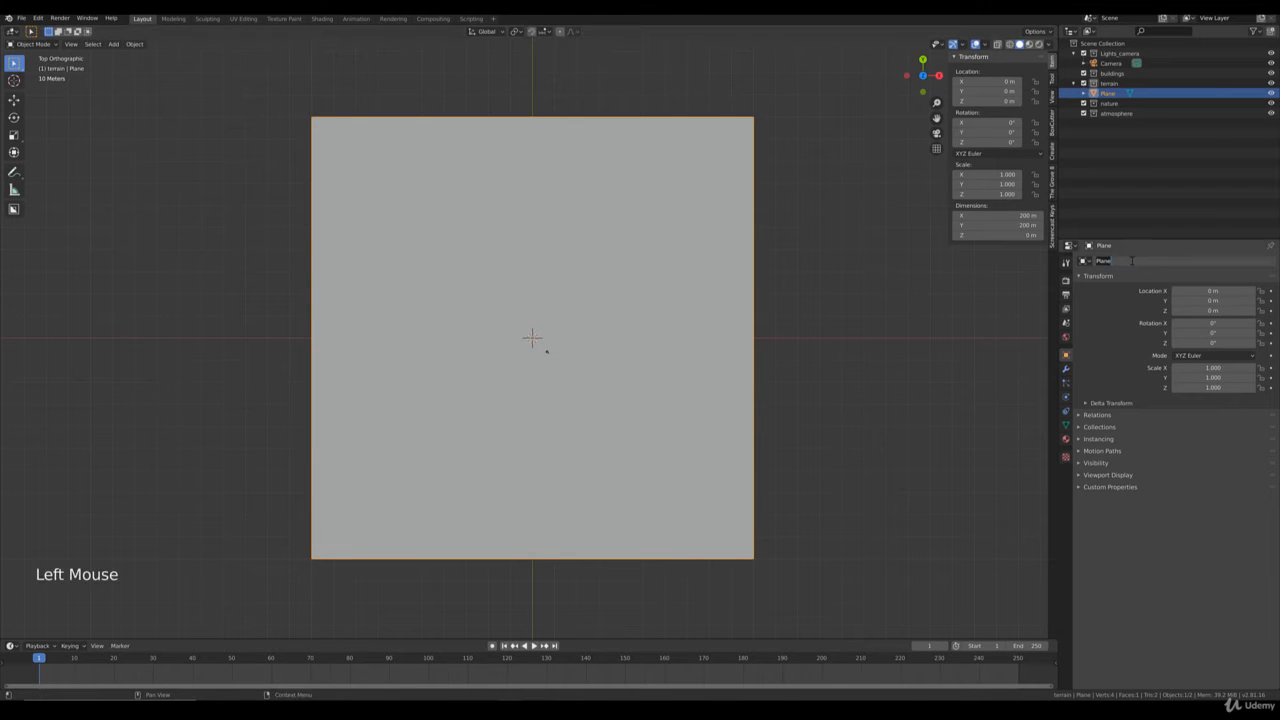
{"action": "type", "text": "terrain"}
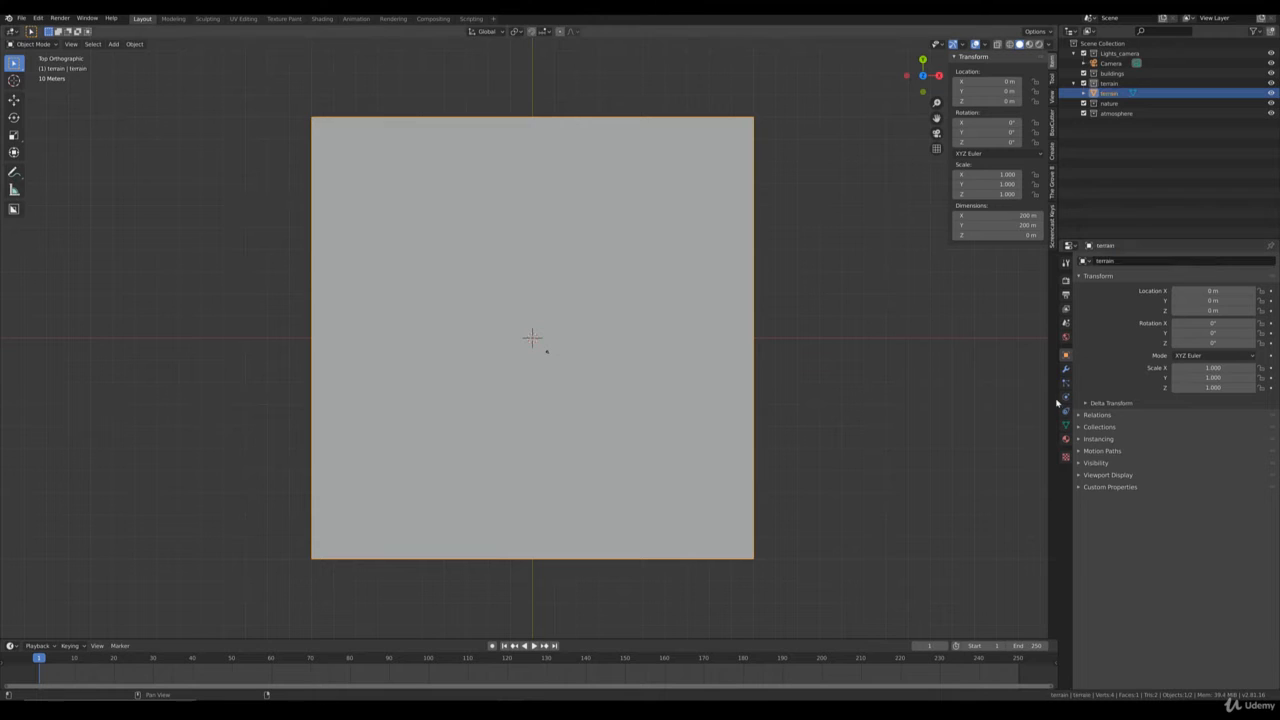
Add a new material to the terrain object and name it terrain_mud.
{"action": "left_click", "coordinate": [1065, 439]}
{"action": "left_click", "coordinate": [1169, 304]}
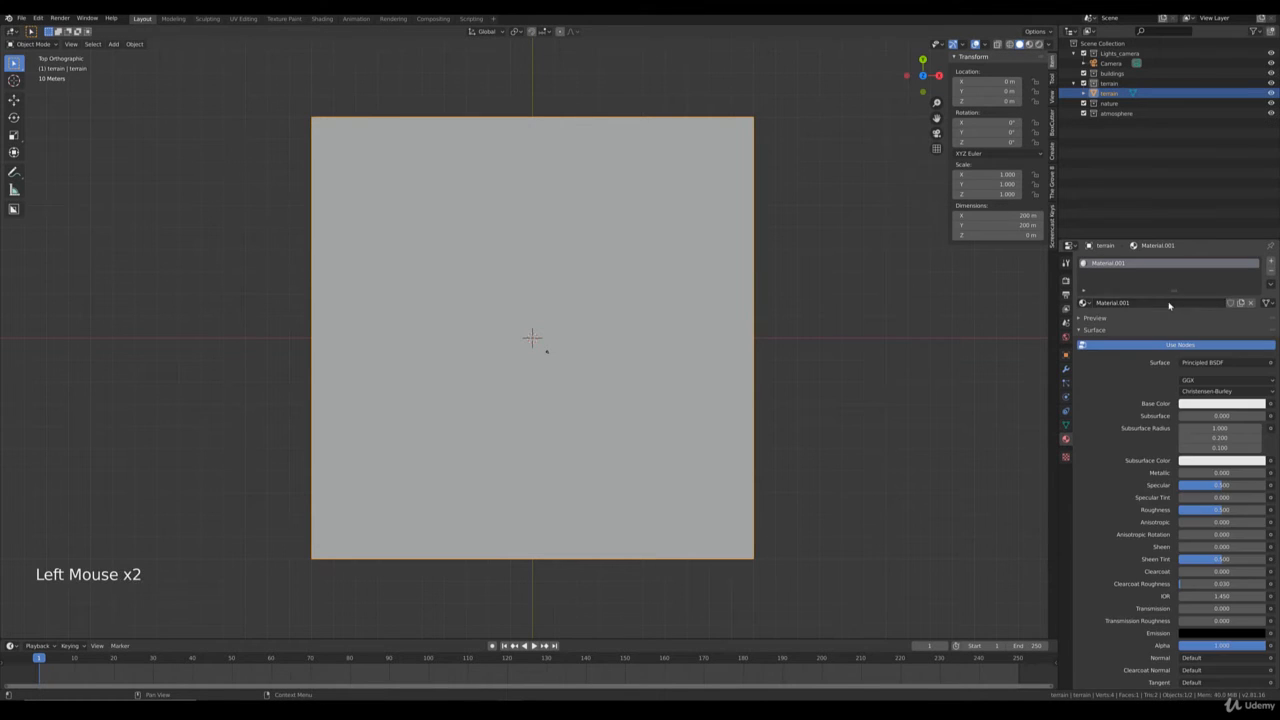
{"action": "left_click", "coordinate": [1120, 304]}
{"action": "type", "text": "terrain"}
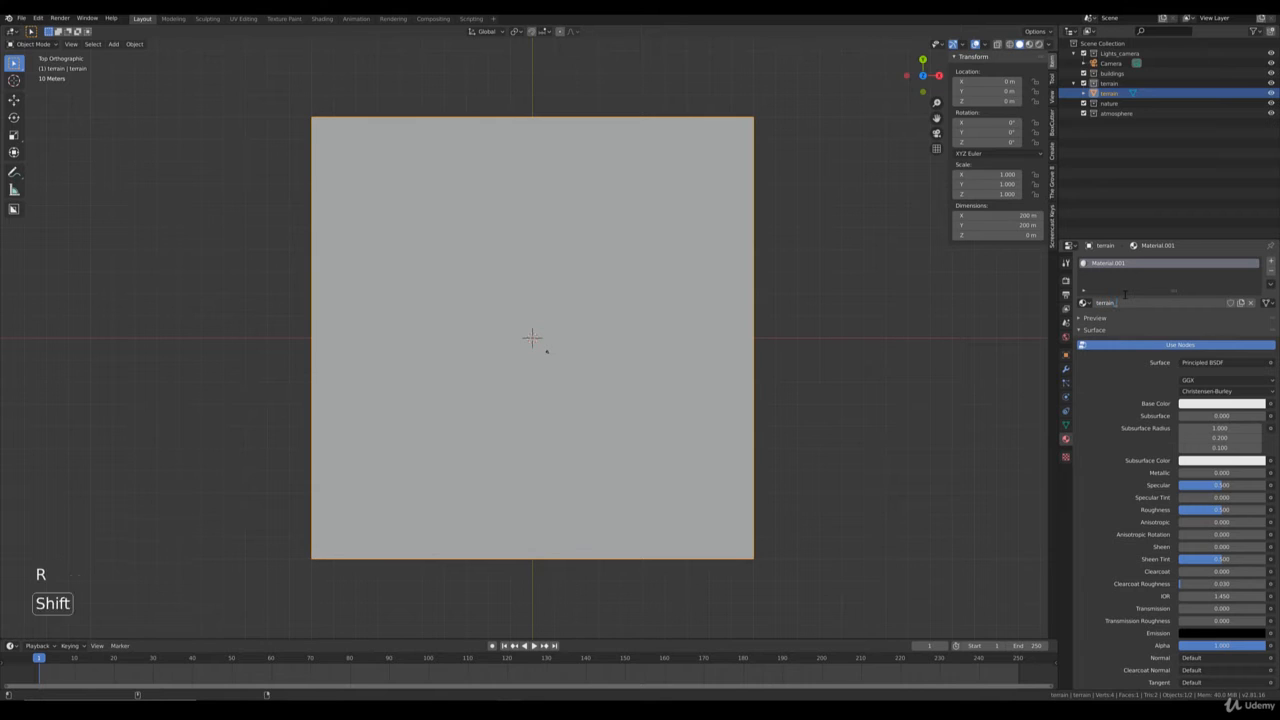
{"action": "type", "text": "_mud"}
{"action": "key", "text": "Return"}
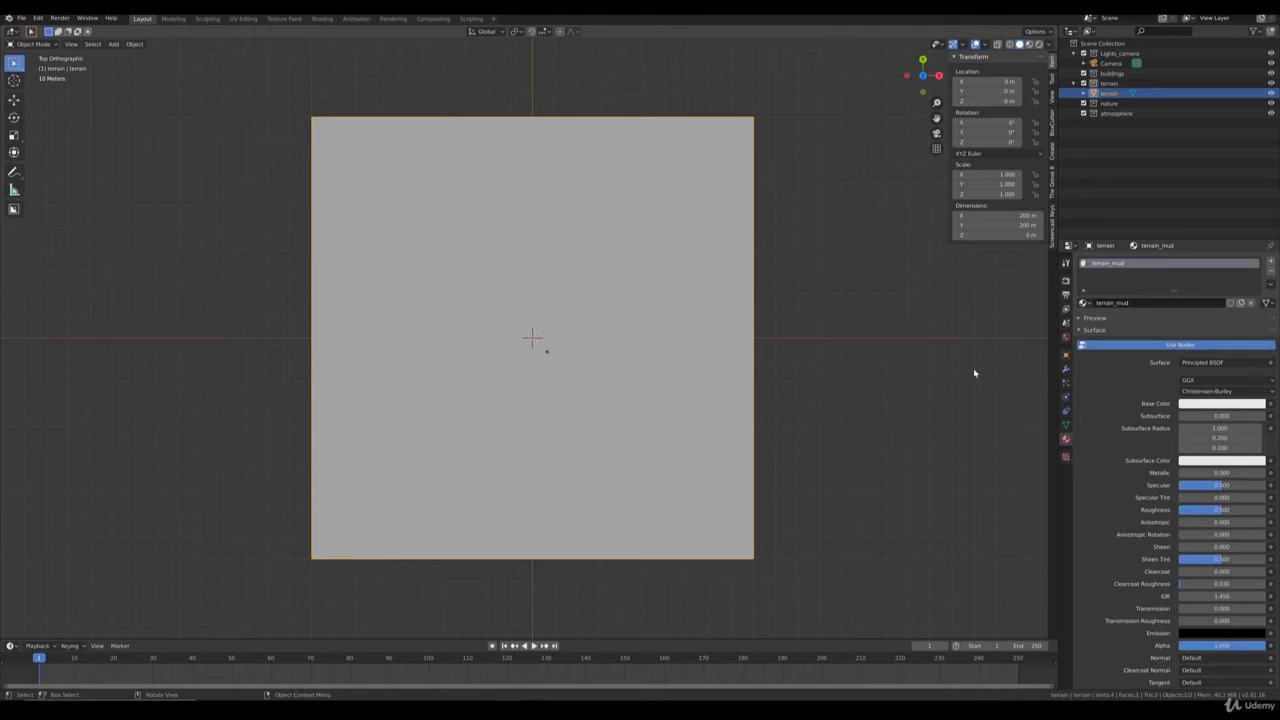
Set the terrain_mud material's viewport display color to a dark brown with hue about 0.10, saturation 0.68 and value 0.29.
{"action": "middle_click_drag", "start_coordinate": [601, 491], "coordinate": [508, 407]}
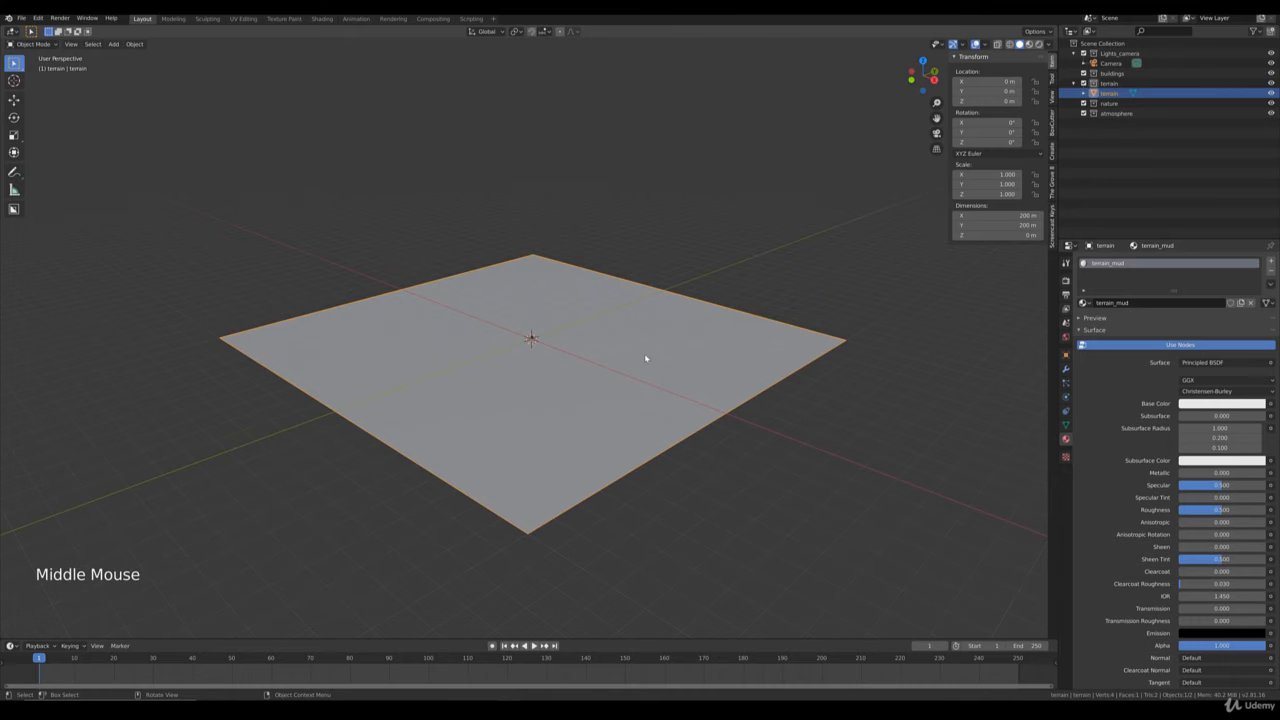
{"action": "scroll", "coordinate": [1148, 511], "scroll_direction": "down", "scroll_amount": 9}
{"action": "scroll", "coordinate": [1153, 528], "scroll_direction": "down", "scroll_amount": 3}
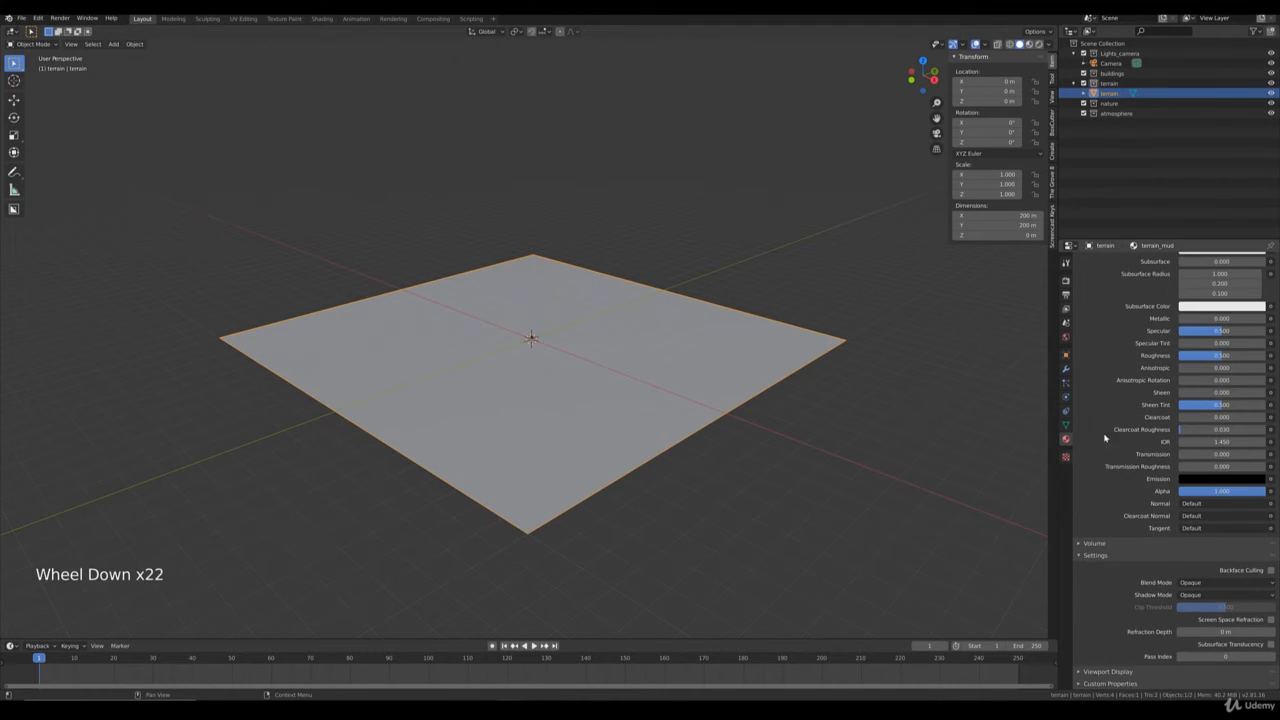
{"action": "scroll", "coordinate": [1160, 355], "scroll_direction": "up", "scroll_amount": 7}
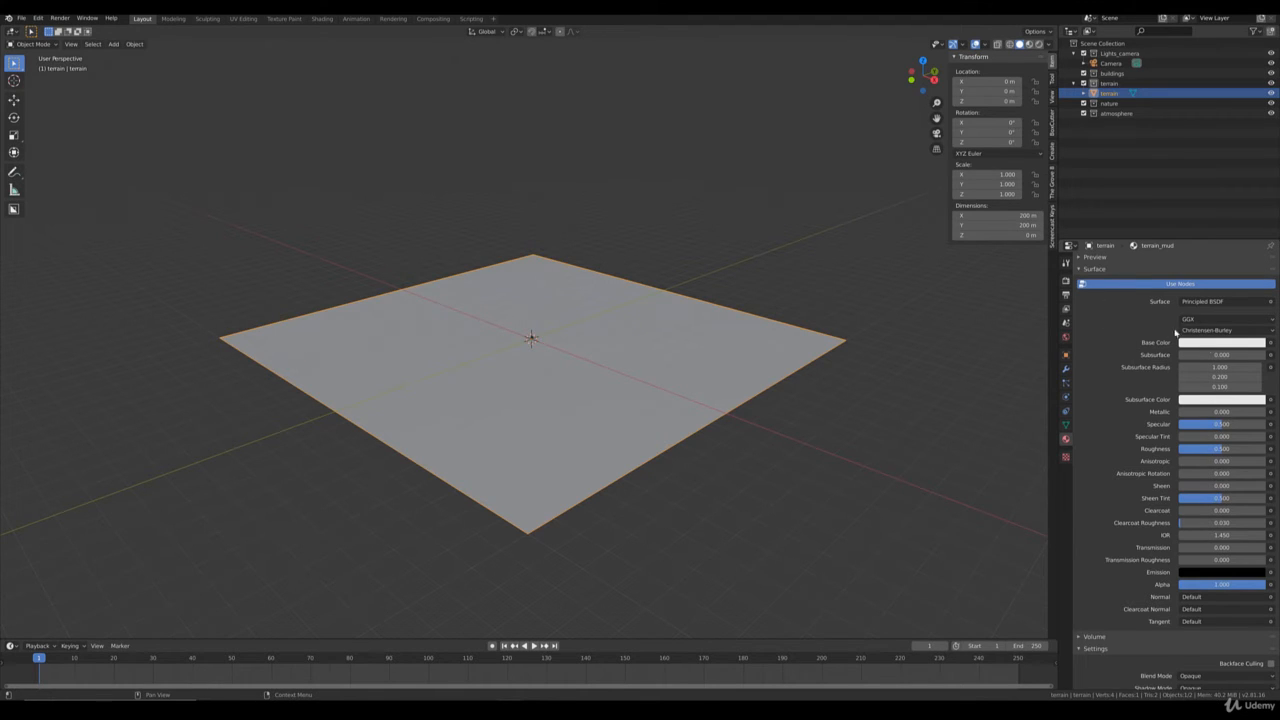
{"action": "scroll", "coordinate": [1180, 656], "scroll_direction": "down", "scroll_amount": 14}
{"action": "left_click", "coordinate": [1180, 656]}
{"action": "scroll", "coordinate": [1180, 656], "scroll_direction": "down", "scroll_amount": 8}
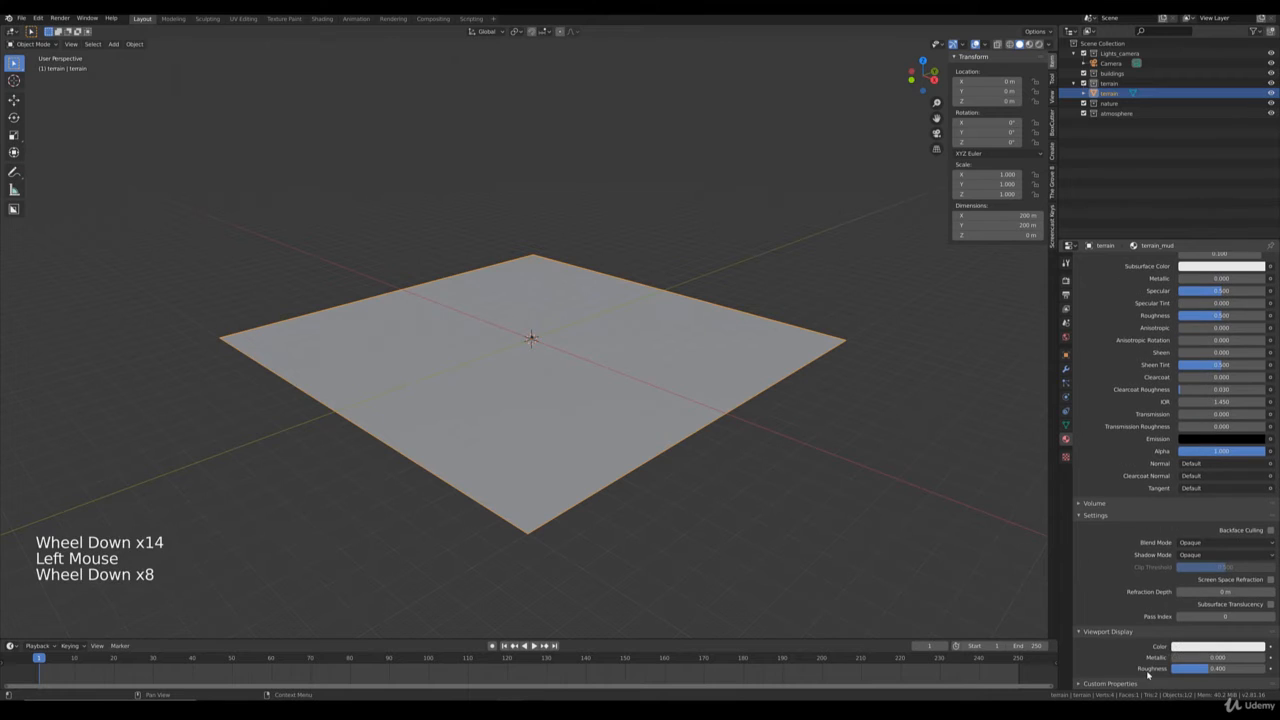
{"action": "left_click", "coordinate": [1182, 648]}
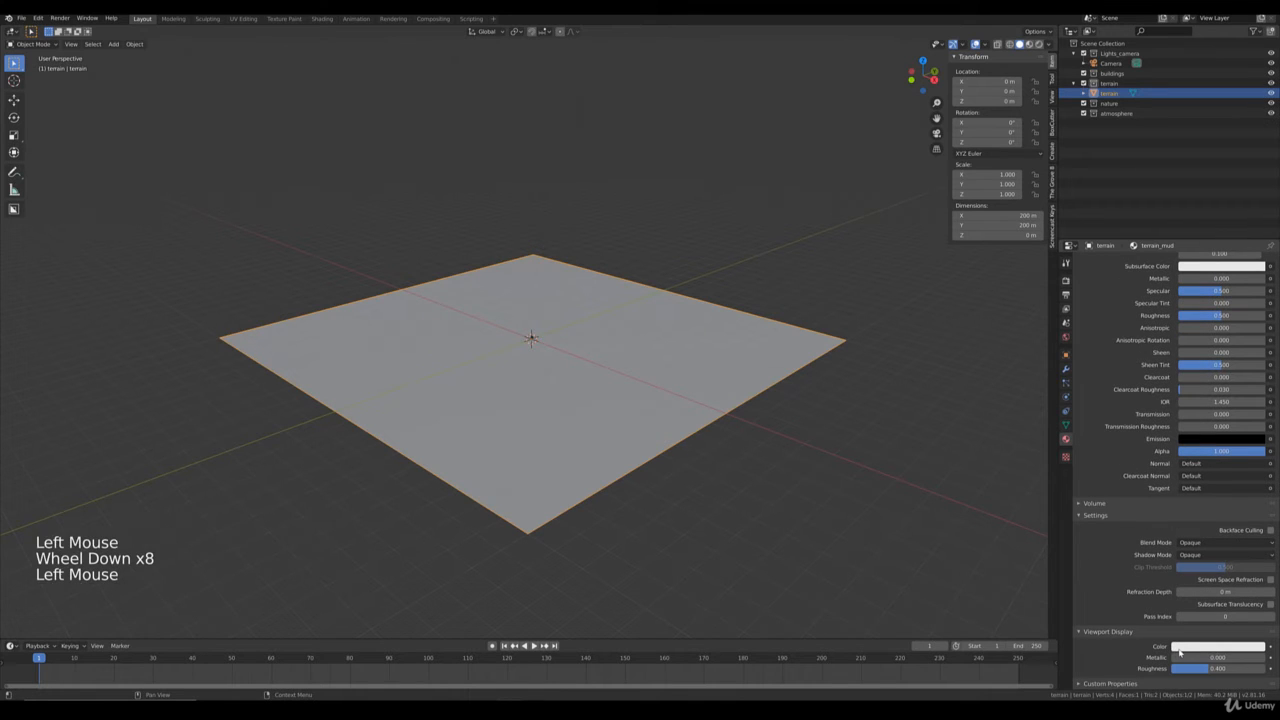
{"action": "left_click", "coordinate": [1197, 559]}
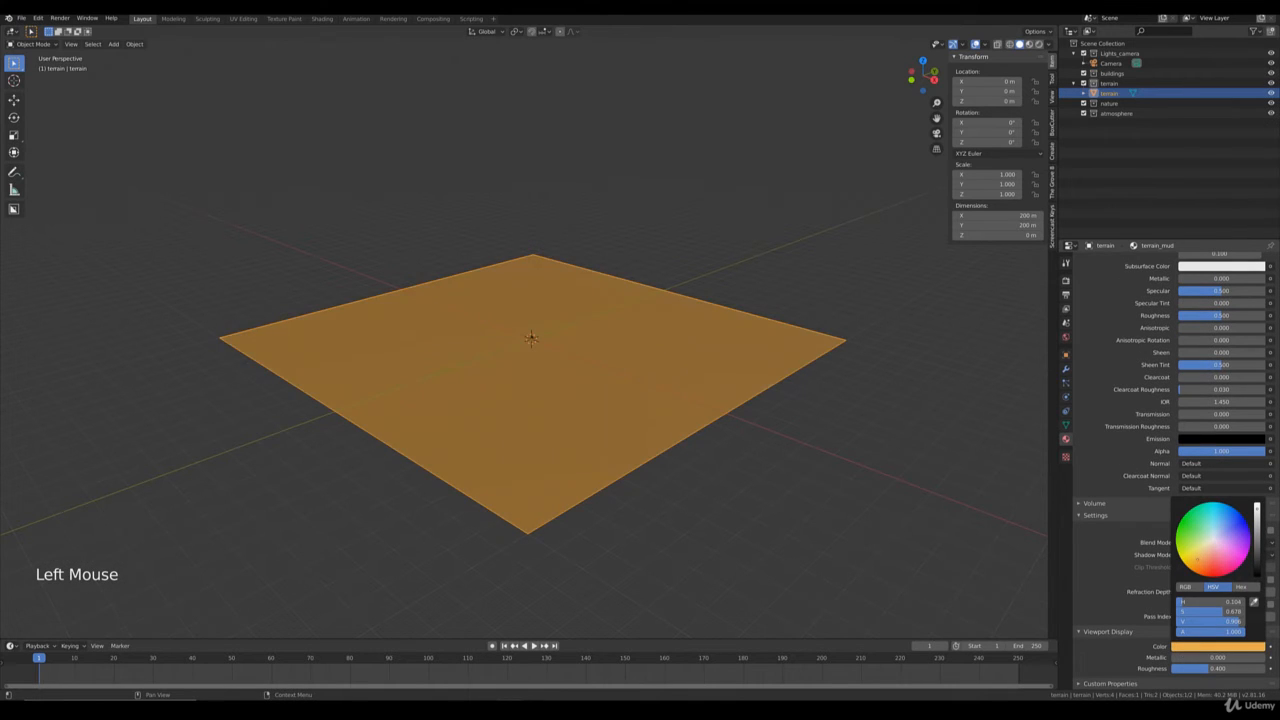
{"action": "left_click", "coordinate": [1257, 537]}
{"action": "left_click_drag", "start_coordinate": [1257, 537], "coordinate": [1257, 555]}
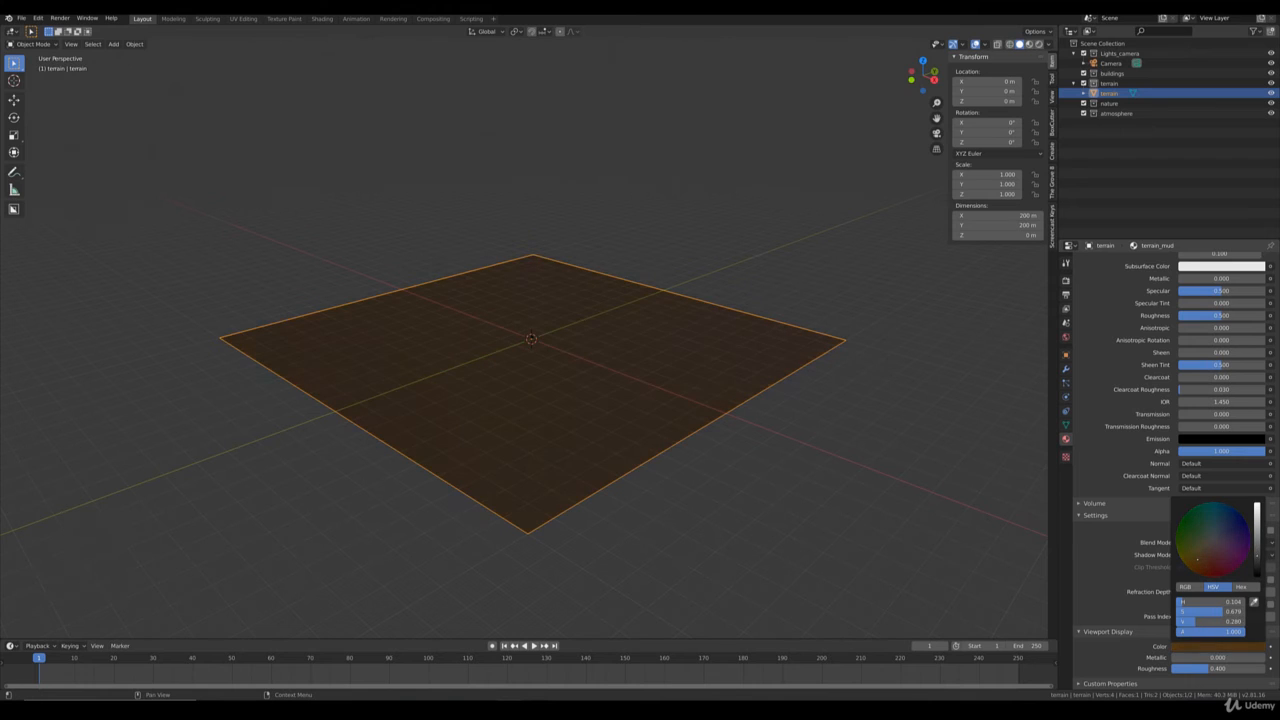
Select the camera and move it in top view near the terrain's front edge, to about X 35 m, Y -94 m.
{"action": "middle_click_drag", "start_coordinate": [879, 486], "coordinate": [763, 471]}
{"action": "scroll", "coordinate": [729, 471], "scroll_direction": "up", "scroll_amount": 8}
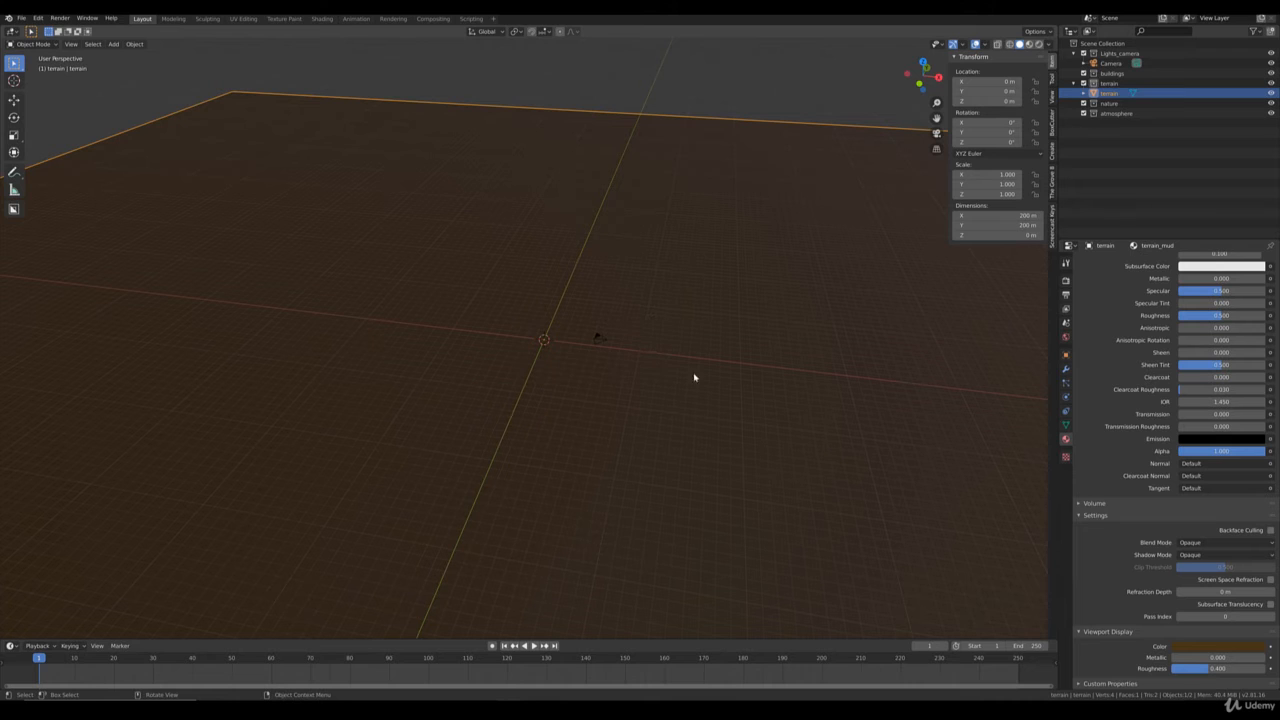
{"action": "scroll", "coordinate": [655, 357], "scroll_direction": "down", "scroll_amount": 4}
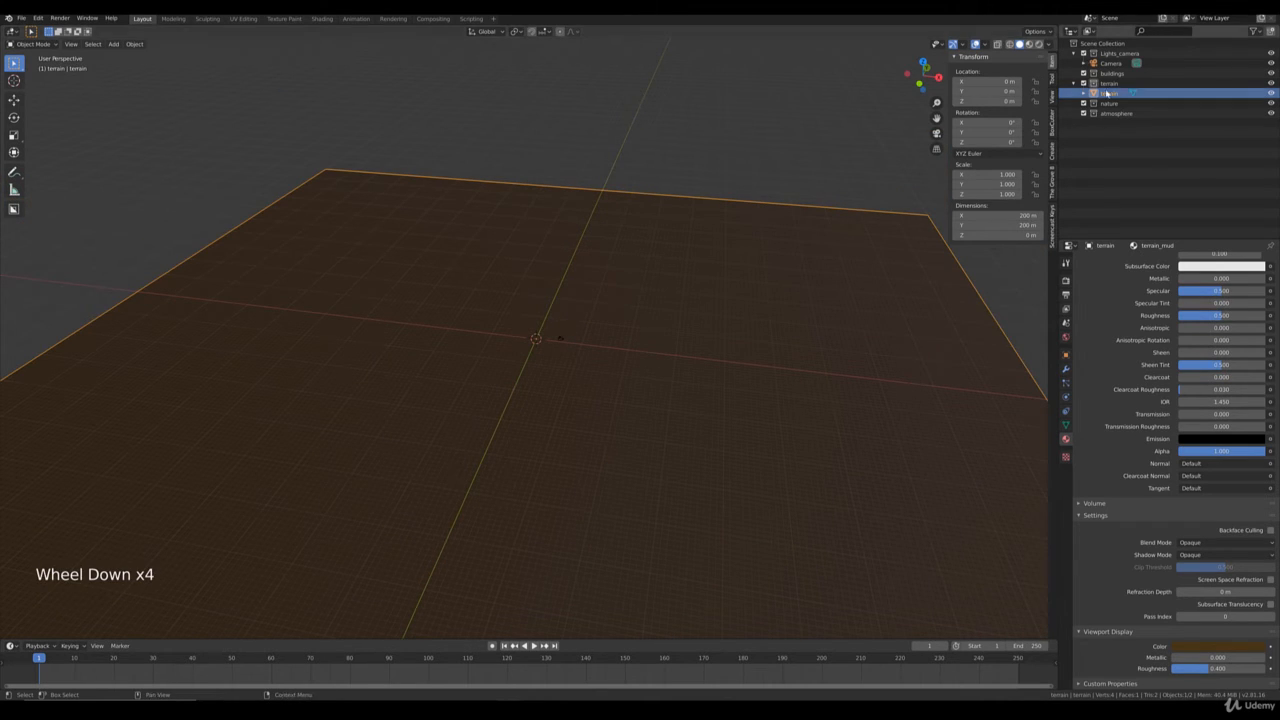
{"action": "scroll", "coordinate": [713, 350], "scroll_direction": "down", "scroll_amount": 4}
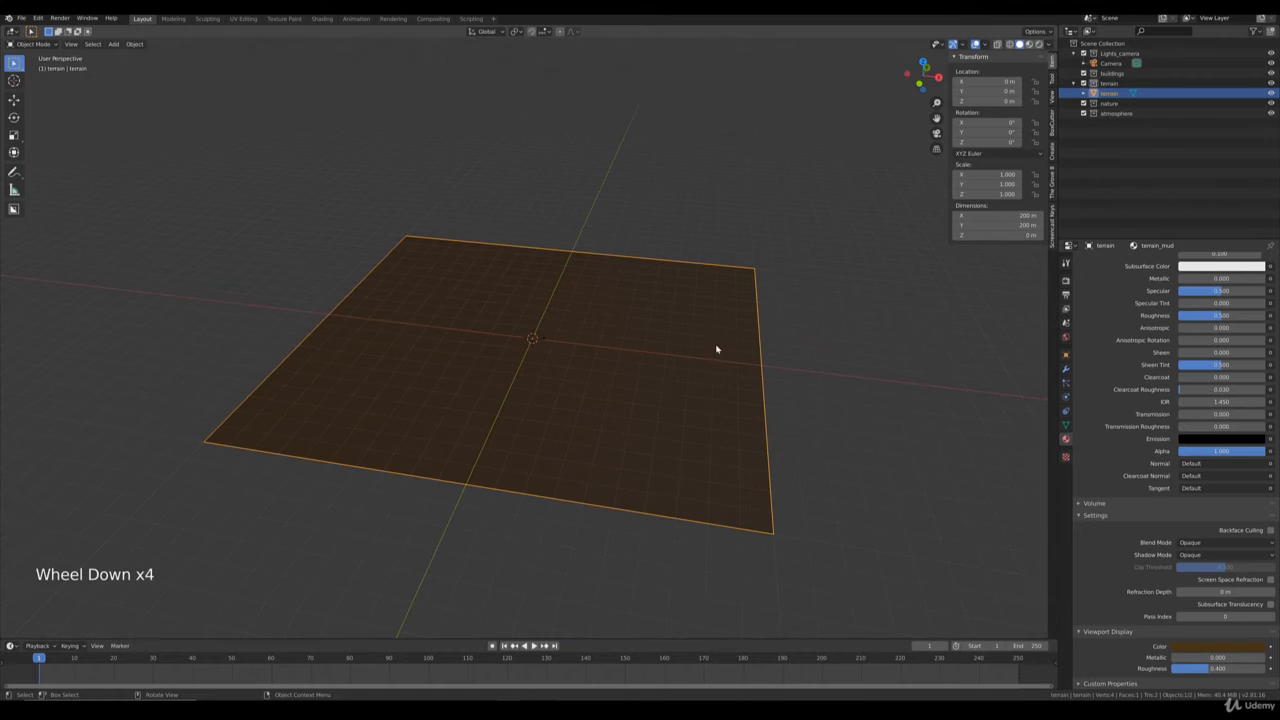
{"action": "scroll", "coordinate": [600, 362], "scroll_direction": "up", "scroll_amount": 5}
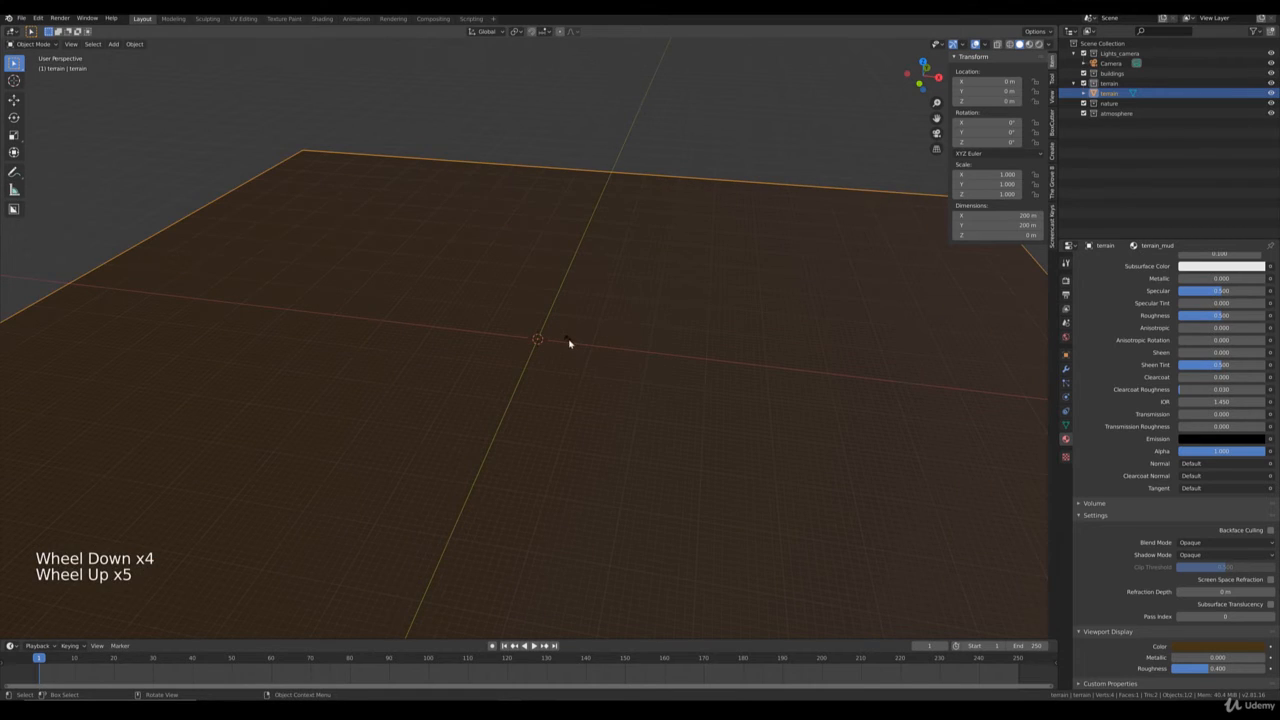
{"action": "left_click", "coordinate": [568, 342]}
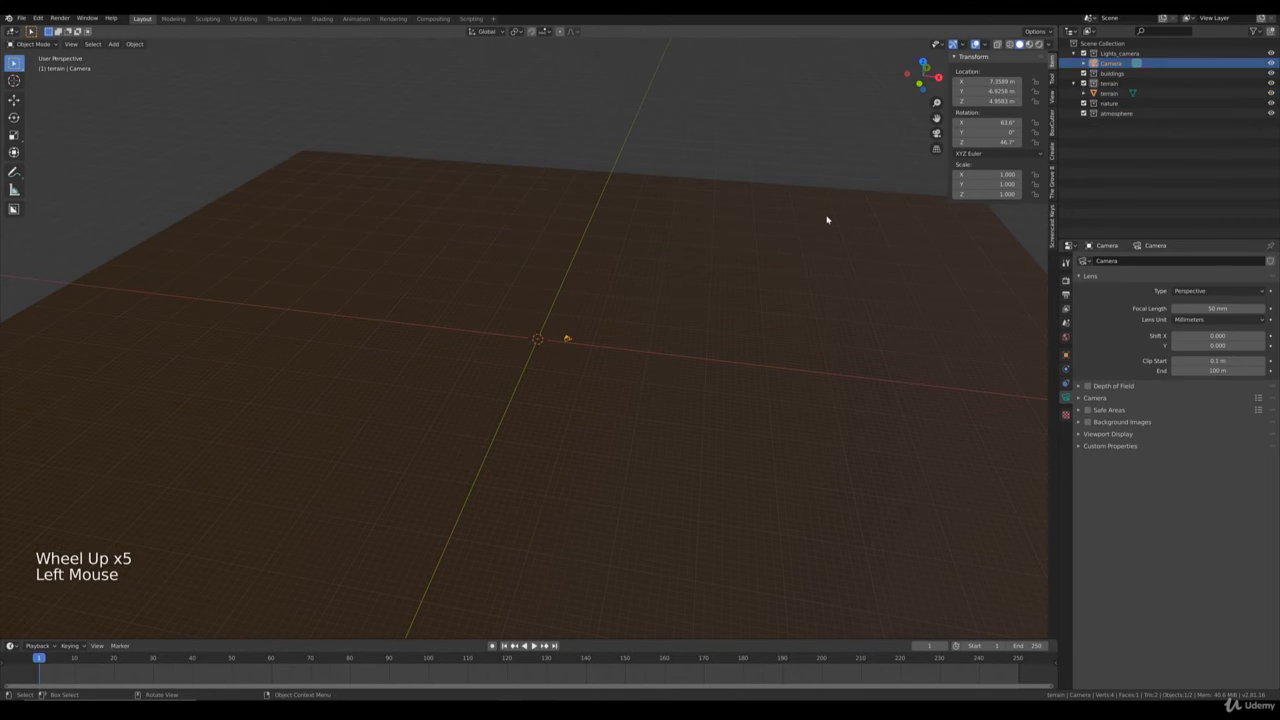
{"action": "key", "text": "KP_7"}
{"action": "scroll", "coordinate": [714, 303], "scroll_direction": "down", "scroll_amount": 7}
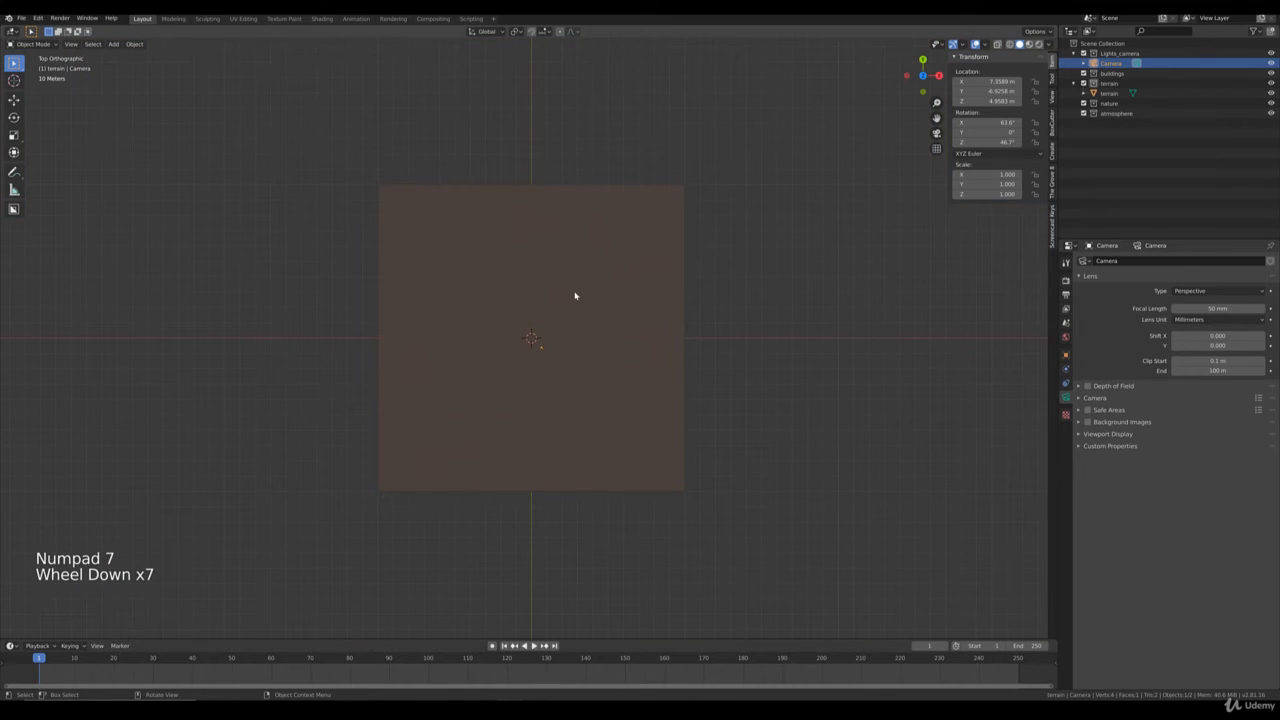
{"action": "key", "text": "g"}
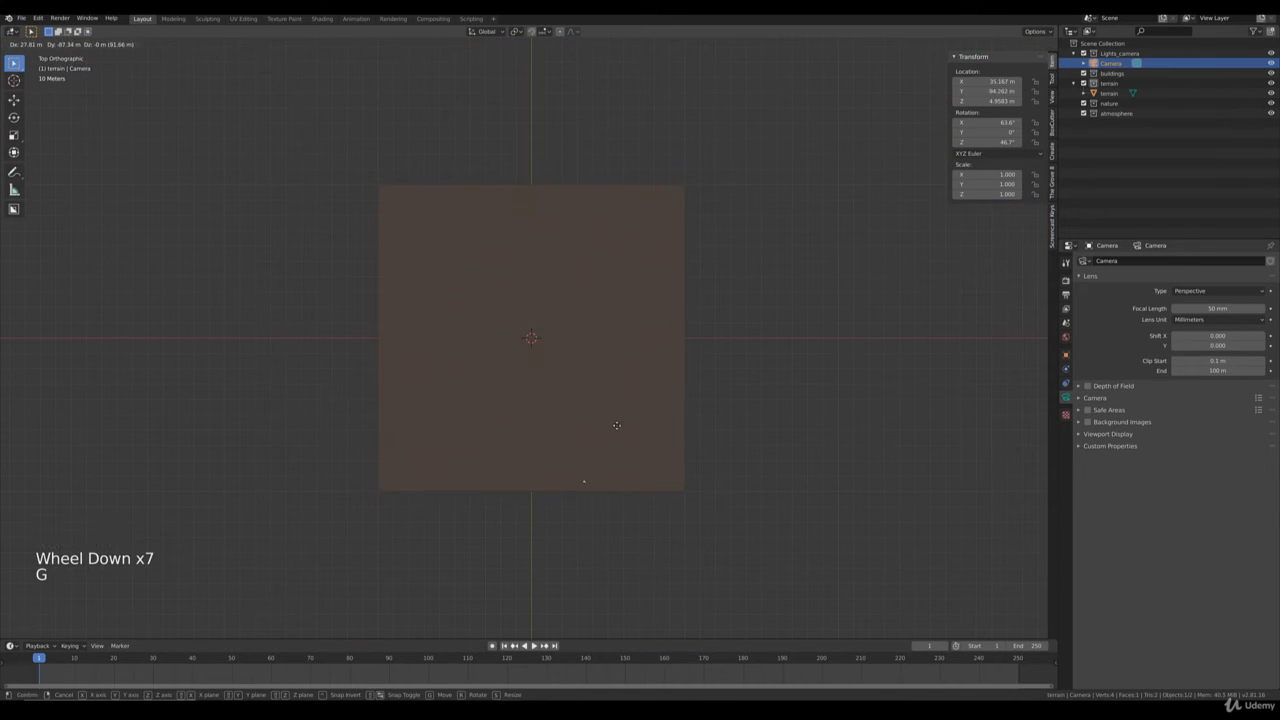
{"action": "left_click", "coordinate": [620, 426]}
Turn the camera toward the terrain and aim it at the horizon in camera view, with rotation about X 87° and Z 7°.
{"action": "key", "text": "r"}
{"action": "left_click", "coordinate": [544, 432]}
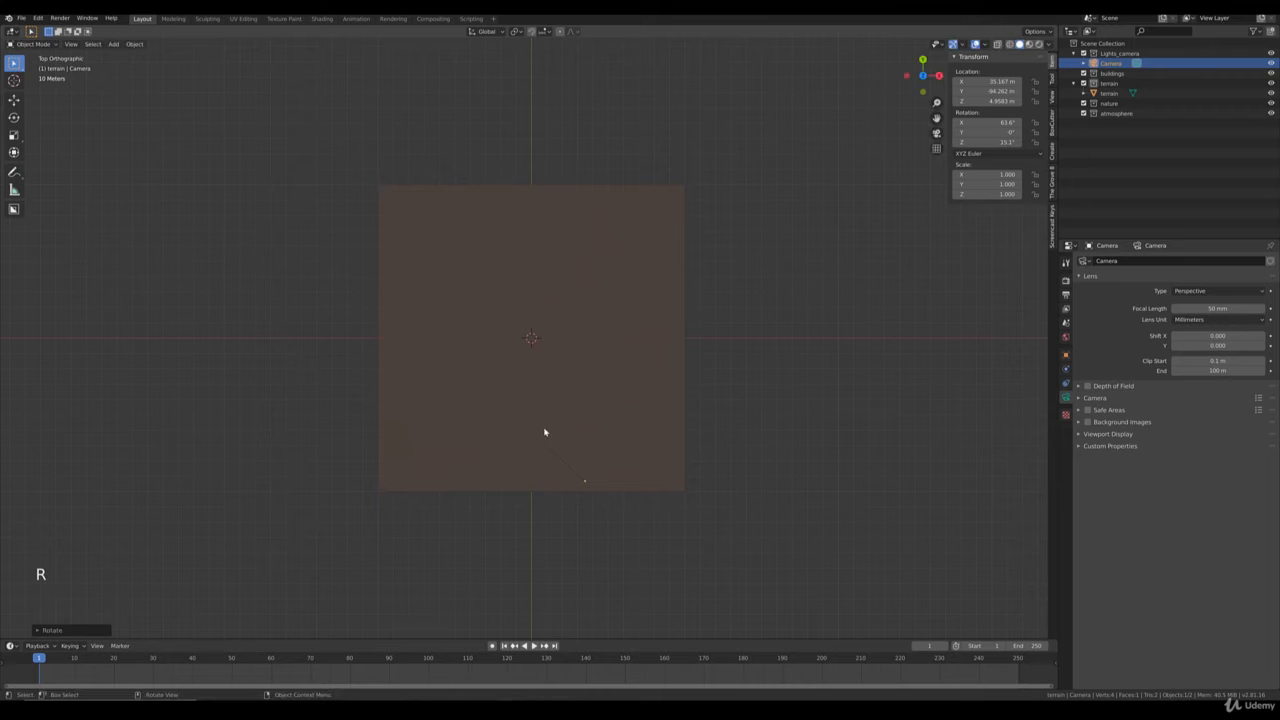
{"action": "key", "text": "KP_0"}
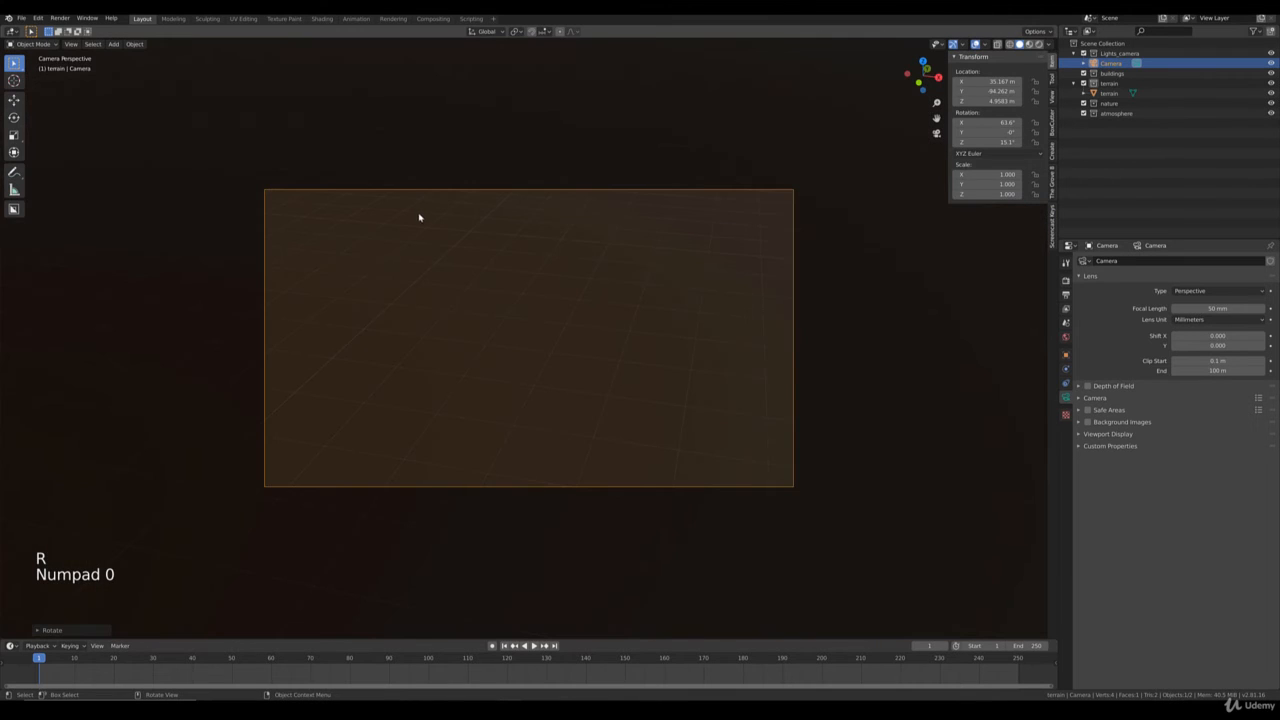
{"action": "key", "text": "shift+grave"}
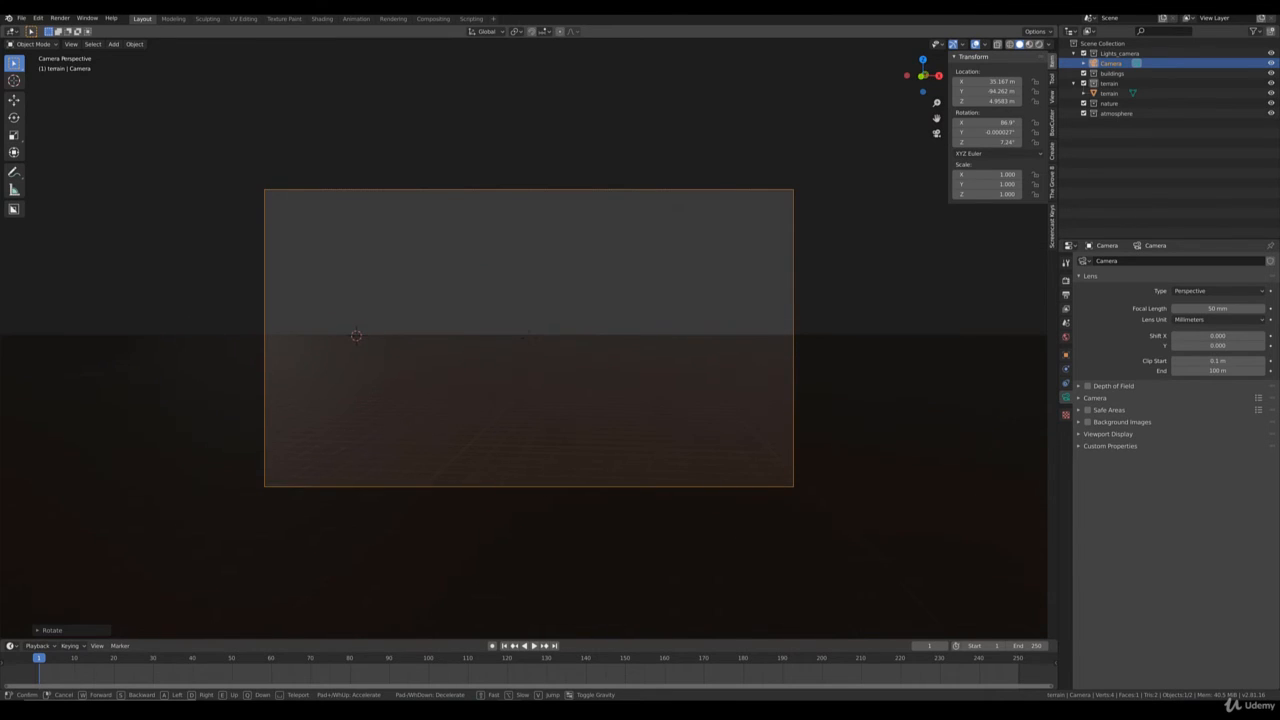
{"action": "left_click", "coordinate": [529, 340]}
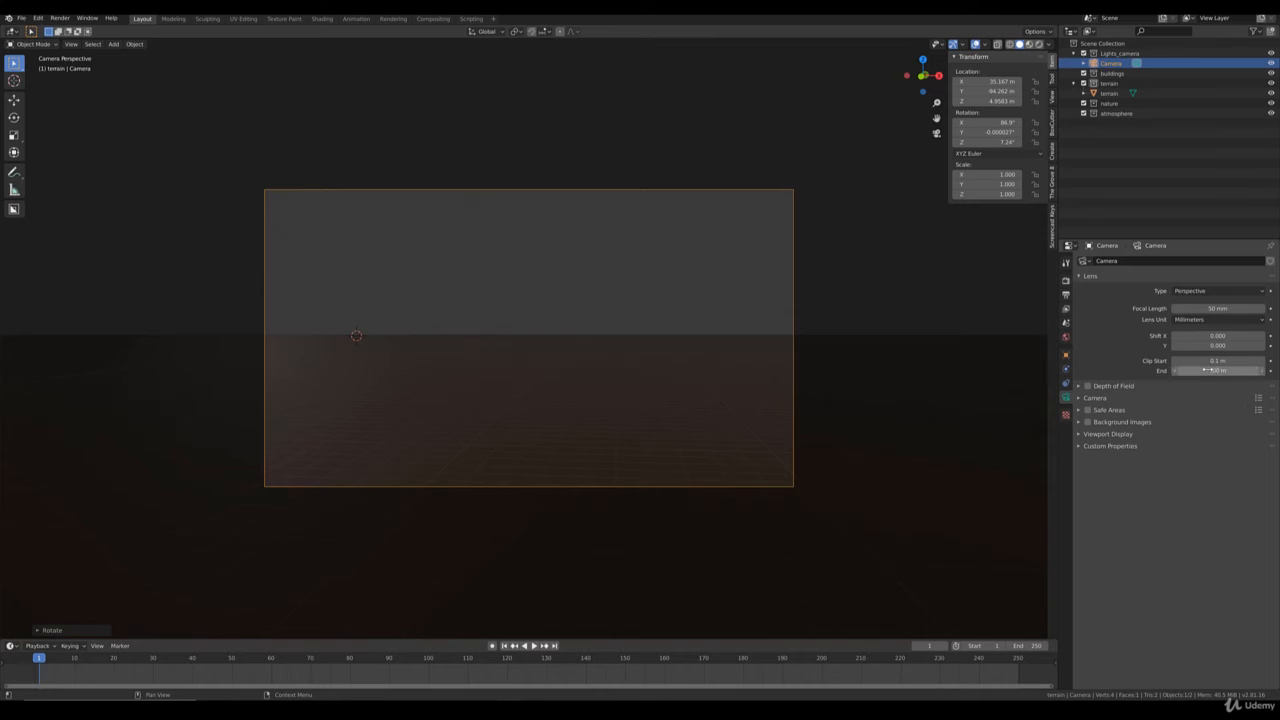
Set the camera's clip end to 500 m and its focal length to 27 mm.
{"action": "left_click_drag", "start_coordinate": [1217, 370], "coordinate": [1262, 370]}
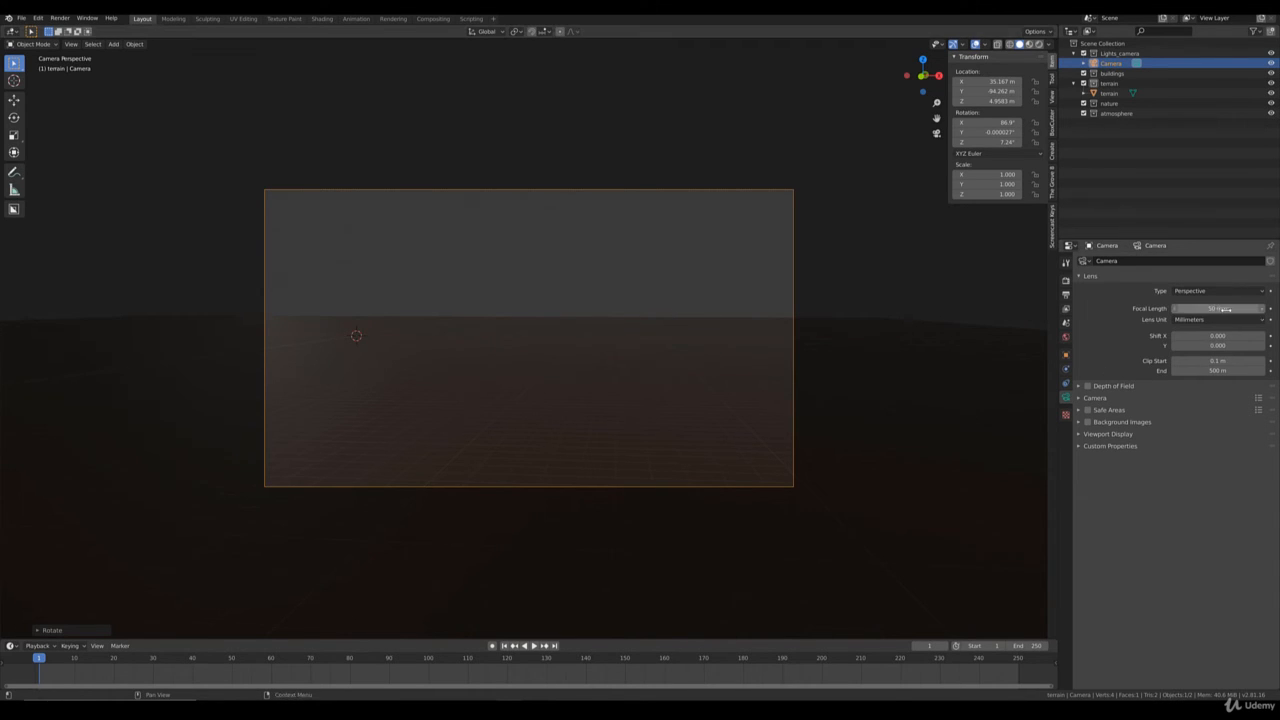
{"action": "left_click_drag", "start_coordinate": [1225, 309], "coordinate": [1165, 309], "text": "shift"}
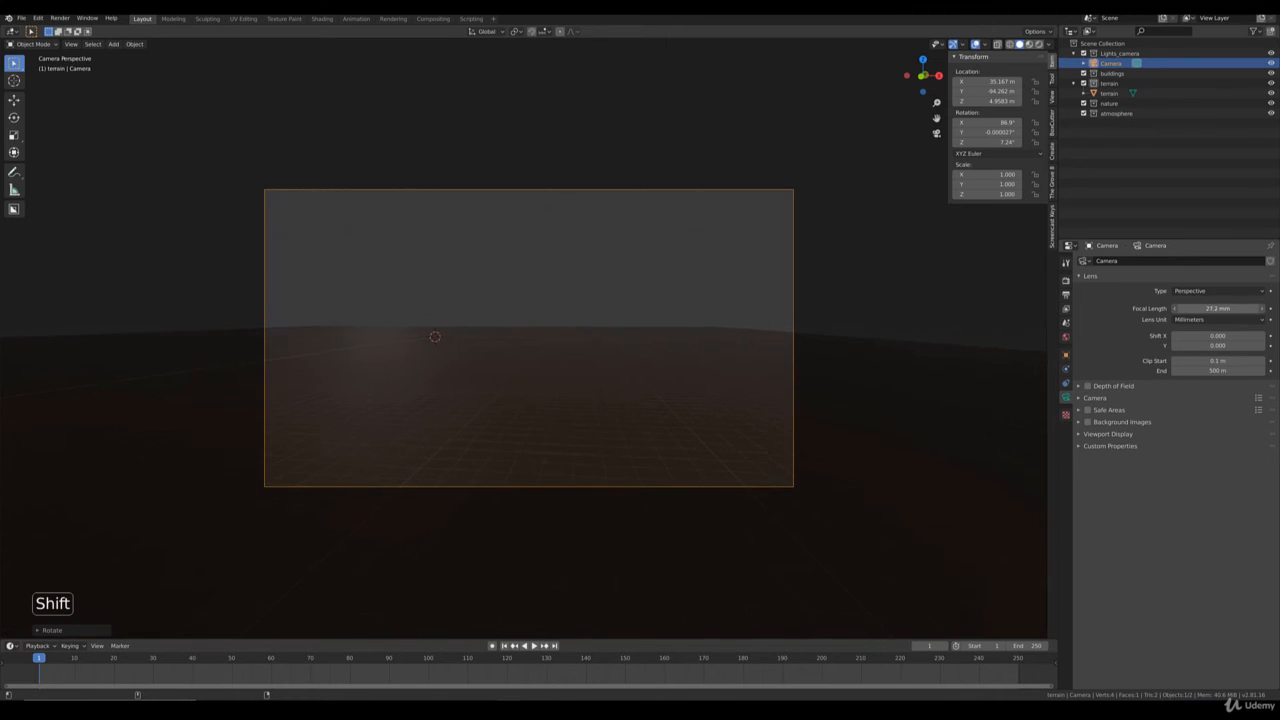
{"action": "left_click", "coordinate": [1209, 311]}
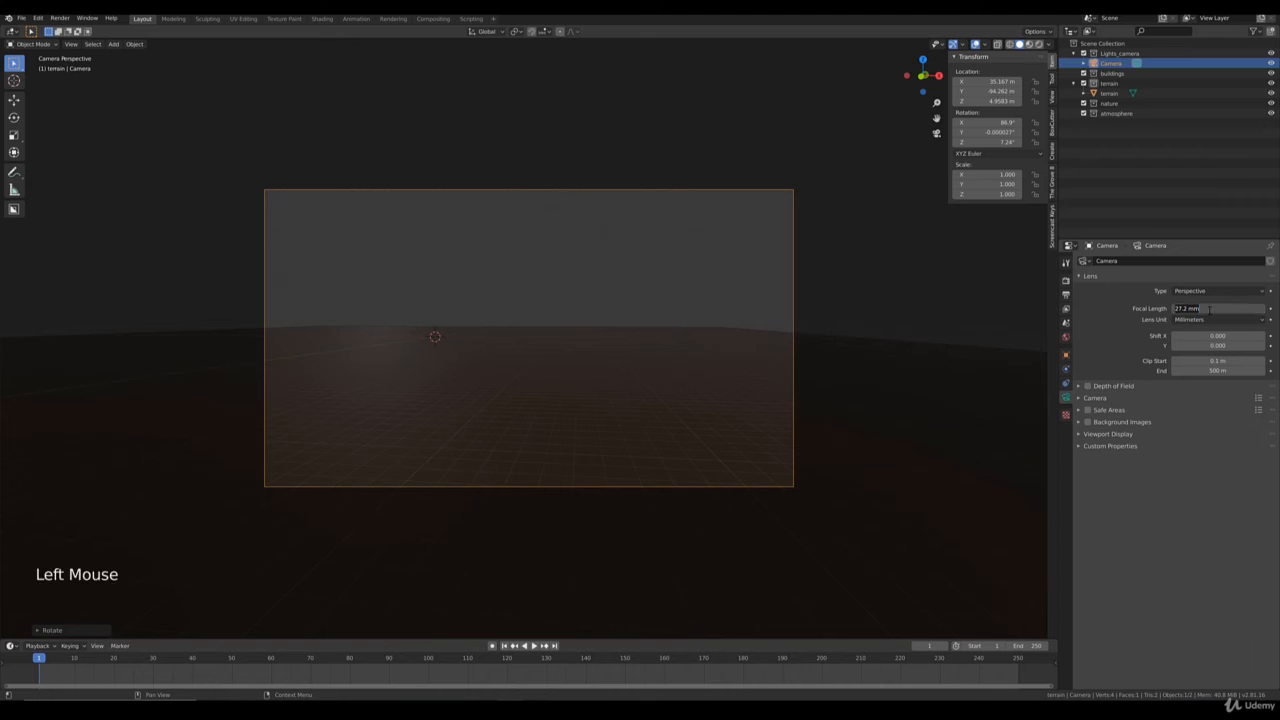
{"action": "key", "text": "Return"}
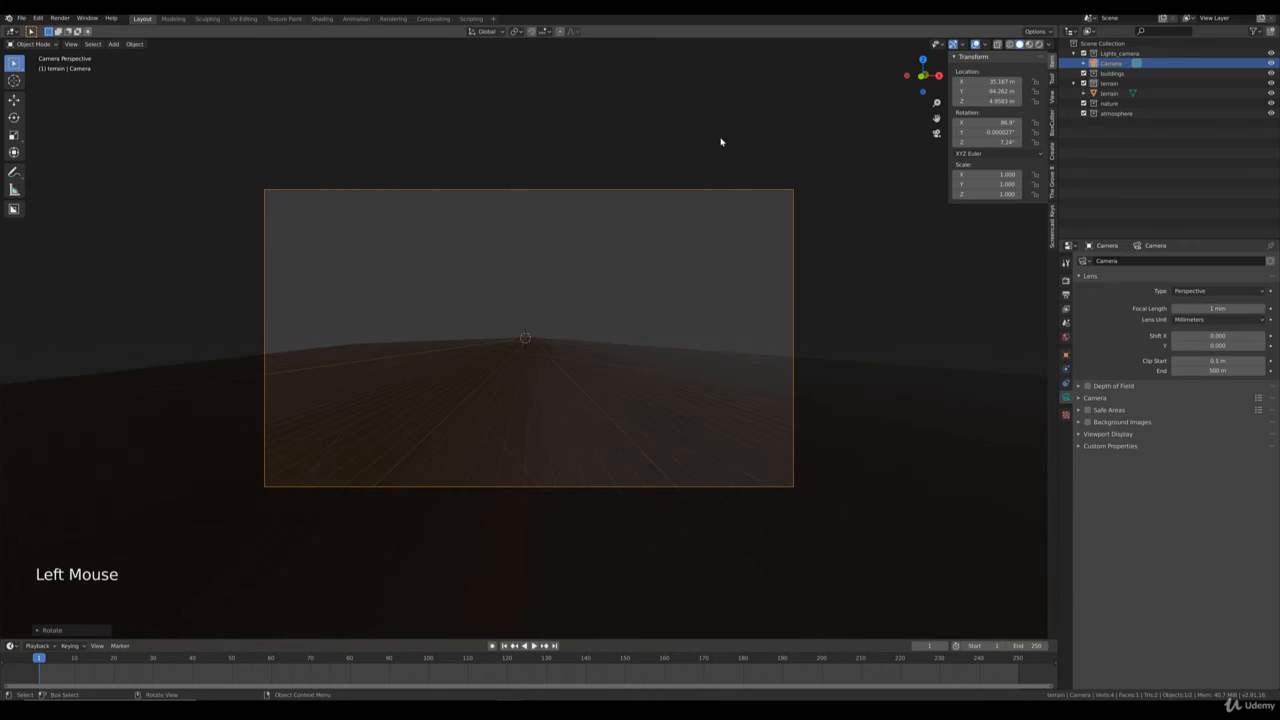
{"action": "left_click", "coordinate": [1215, 311]}
{"action": "type", "text": "27"}
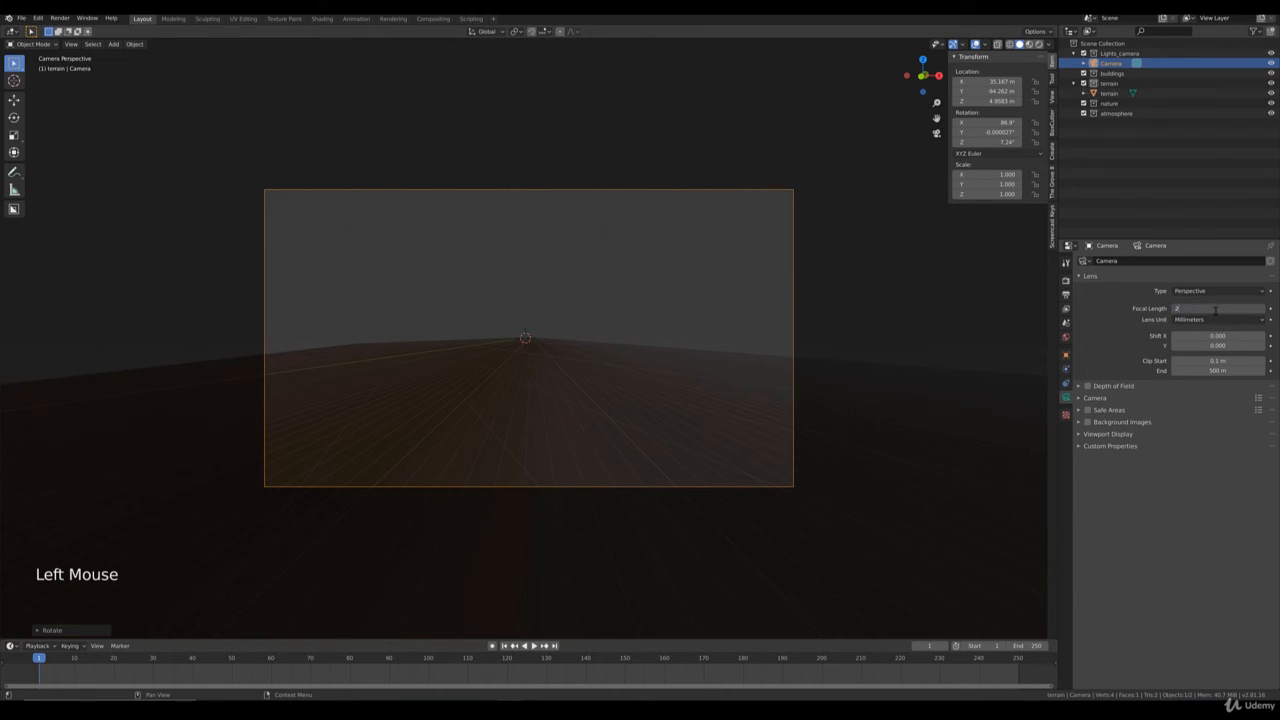
{"action": "key", "text": "Return"}
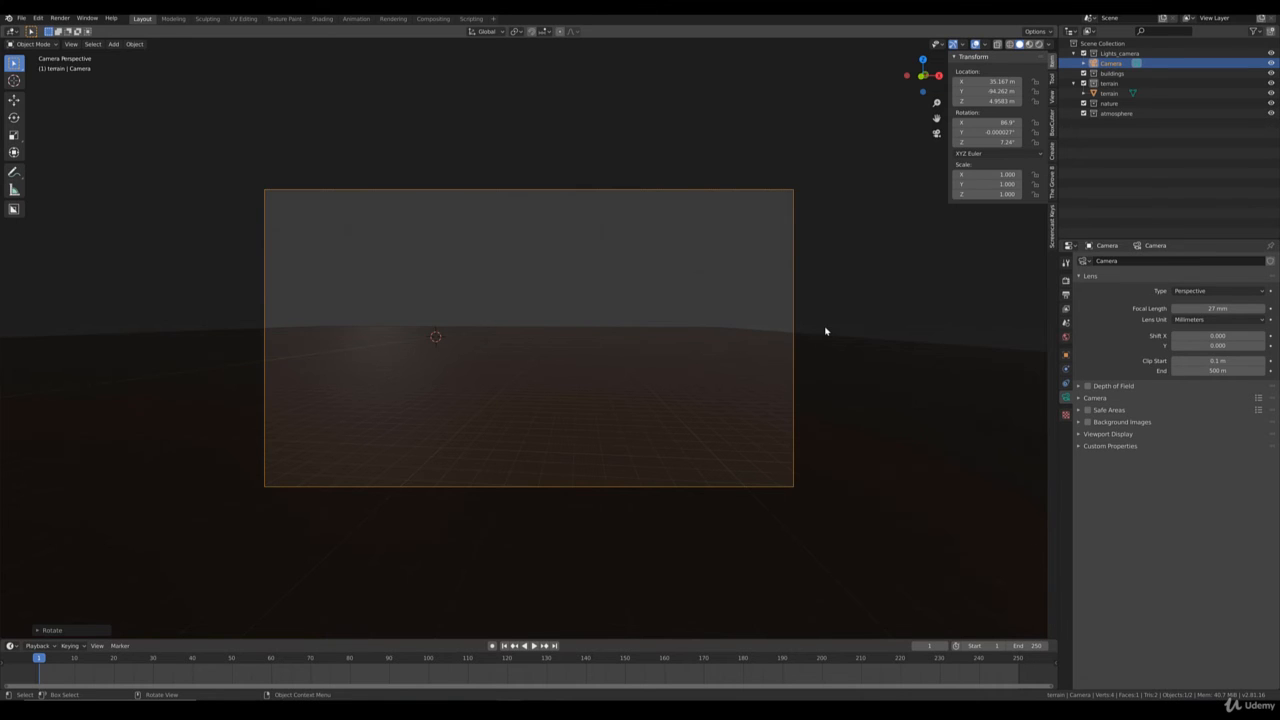
Move the camera in top view closer to the terrain's front edge, to about X 36 m, Y -99 m, and check the camera view.
{"action": "key", "text": "KP_7"}
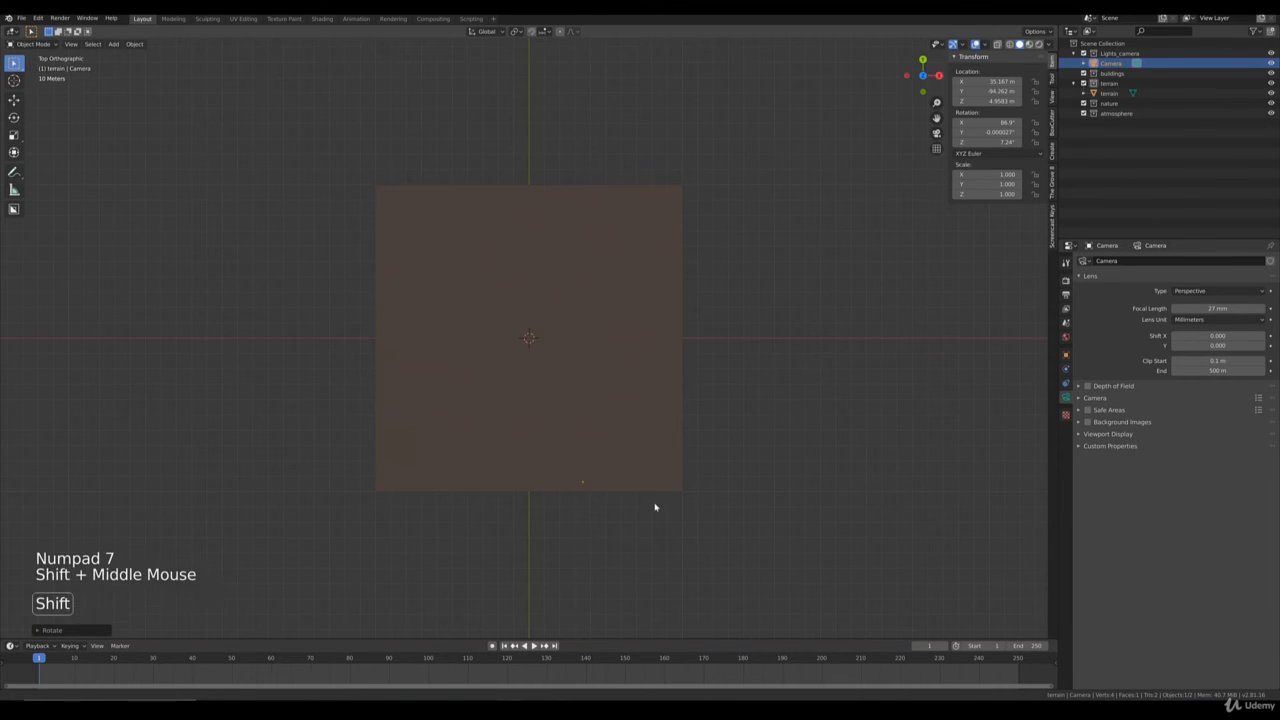
{"action": "middle_click_drag", "start_coordinate": [654, 508], "coordinate": [634, 366], "text": "shift"}
{"action": "scroll", "coordinate": [623, 400], "scroll_direction": "up", "scroll_amount": 5}
{"action": "key", "text": "g"}
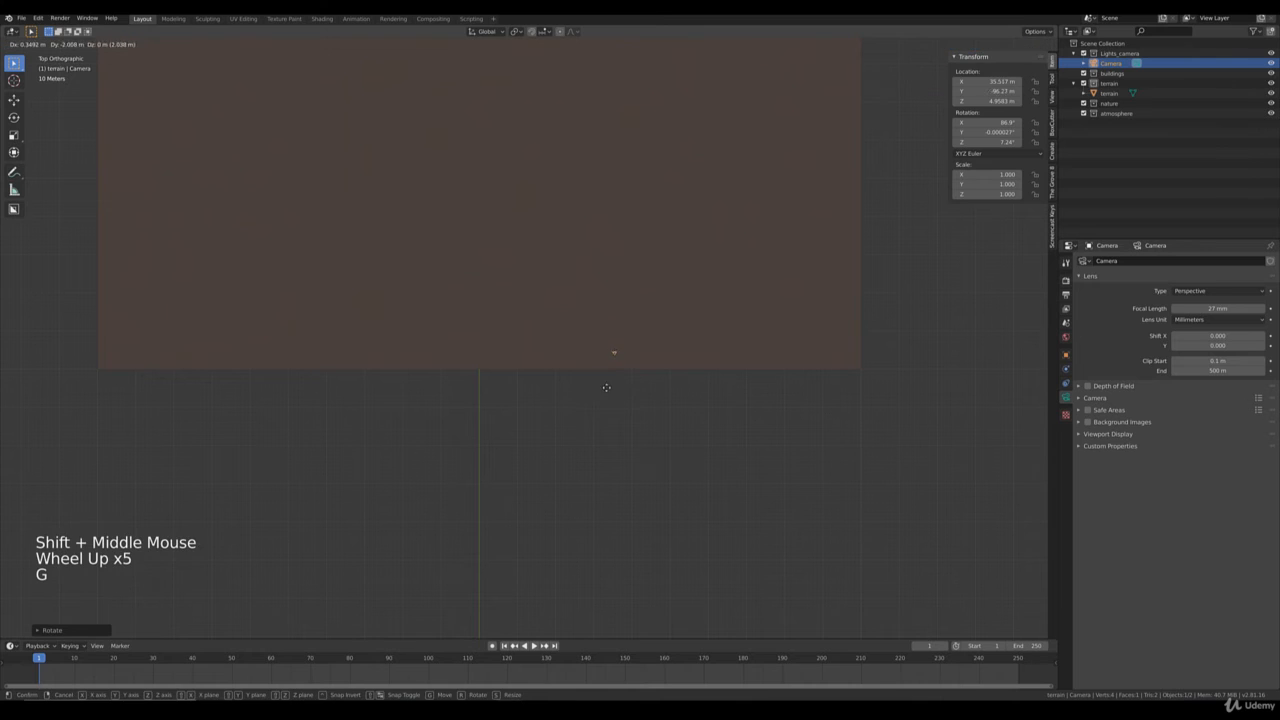
{"action": "left_click", "coordinate": [612, 360]}
{"action": "key", "text": "KP_0"}
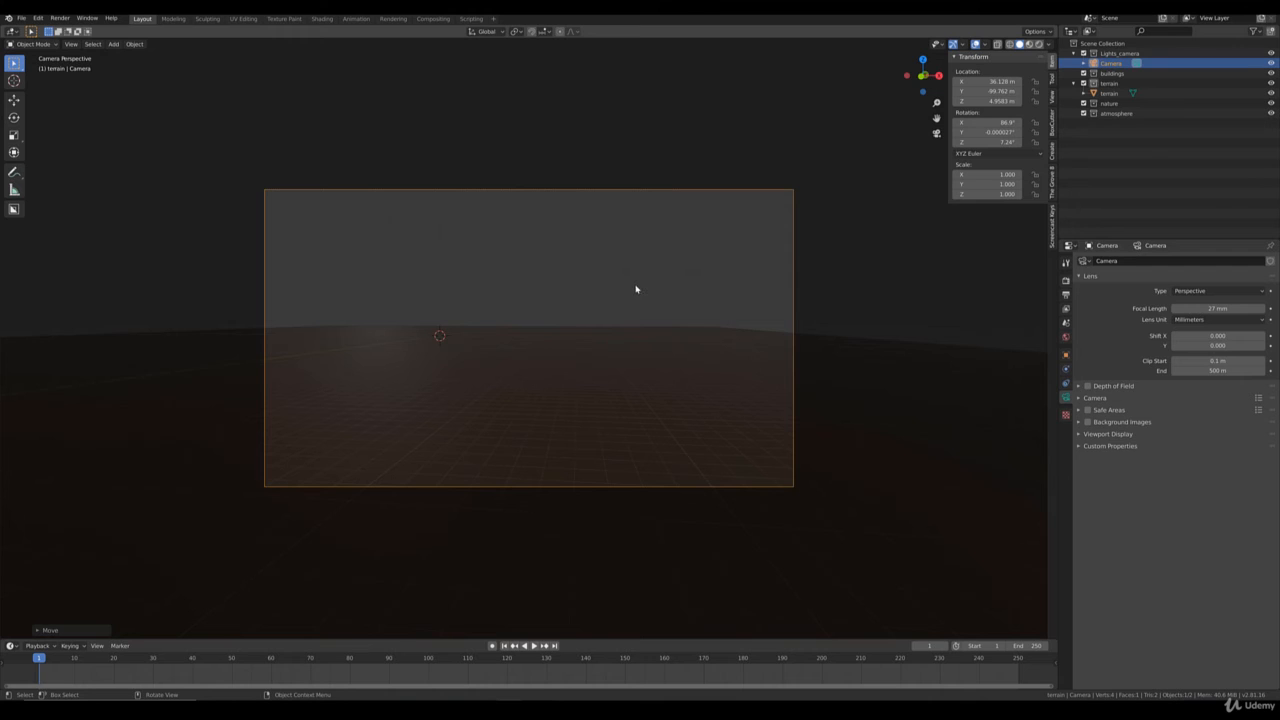
Select the terrain plane in place of the camera.
{"action": "key", "text": "KP_7"}
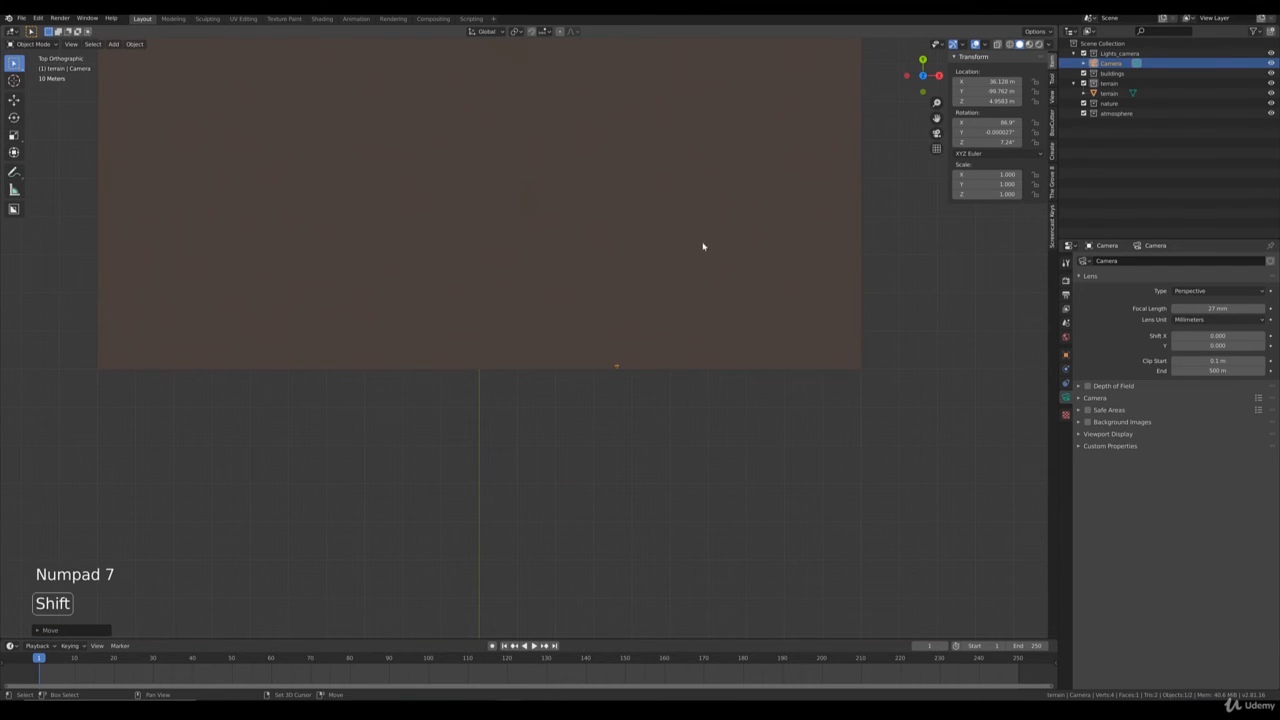
{"action": "scroll", "coordinate": [703, 246], "scroll_direction": "up", "scroll_amount": 2, "text": "shift"}
{"action": "middle_click_drag", "start_coordinate": [703, 260], "coordinate": [677, 351], "text": "shift"}
{"action": "left_click", "coordinate": [745, 352]}
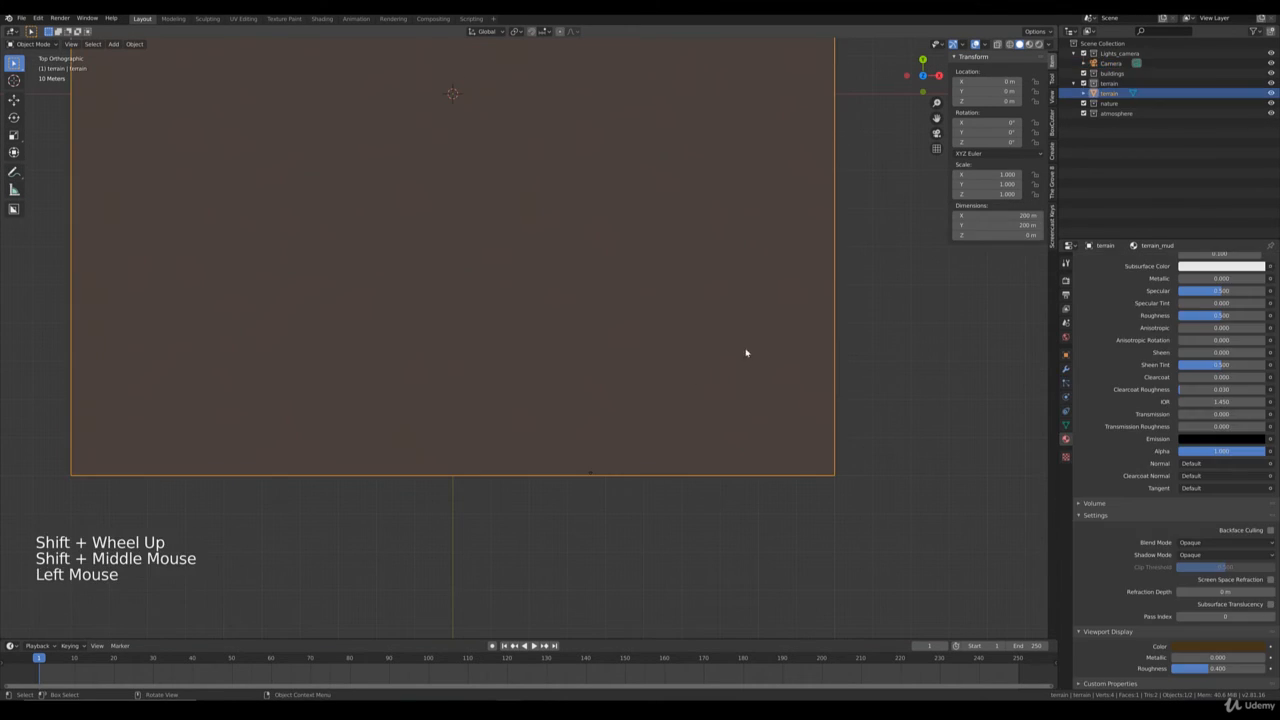
{"action": "middle_click_drag", "start_coordinate": [751, 531], "coordinate": [723, 479]}
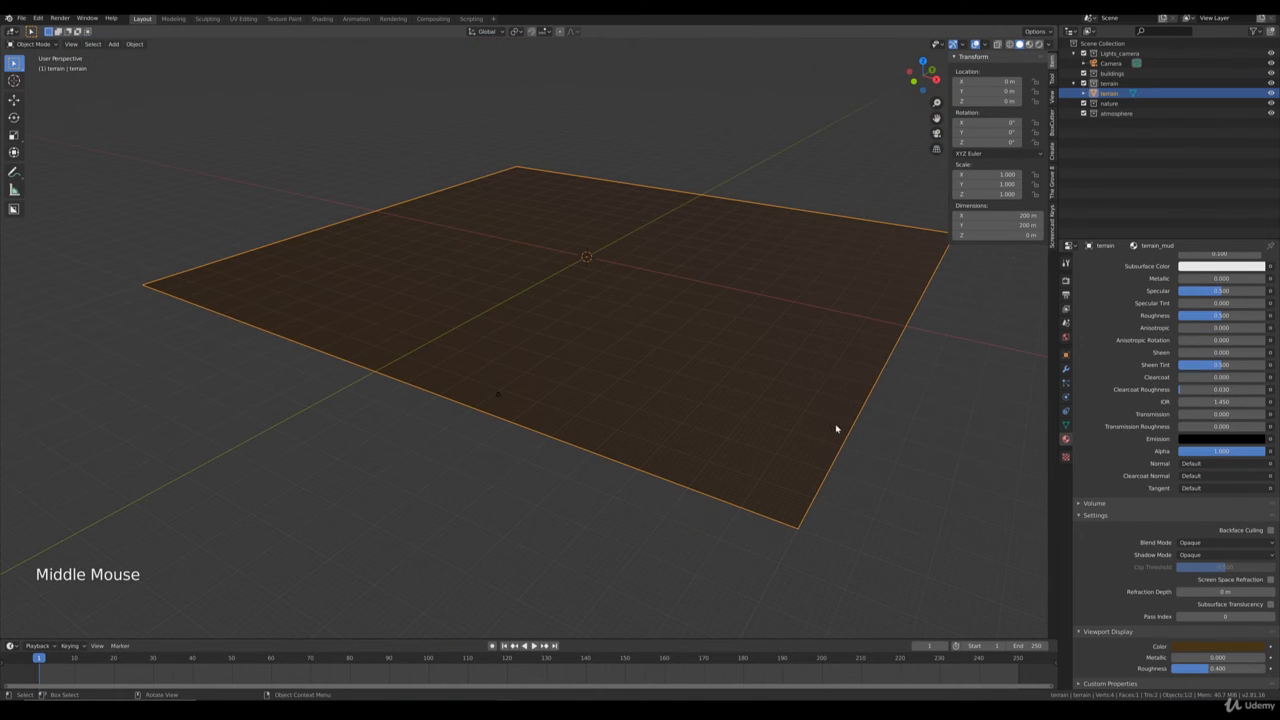
Try subdividing the terrain plane's mesh twice in Edit Mode, and undo both subdivisions.
{"action": "key", "text": "Tab"}
{"action": "right_click", "coordinate": [781, 356]}
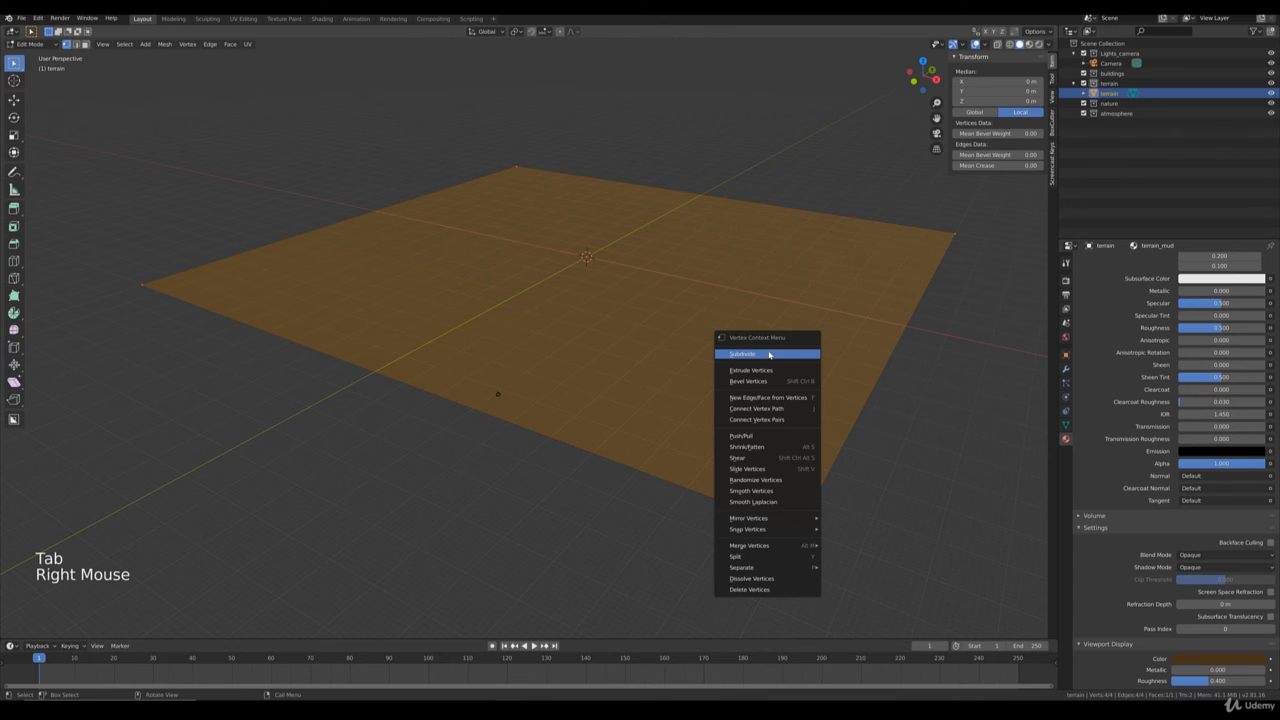
{"action": "left_click", "coordinate": [765, 354]}
{"action": "right_click", "coordinate": [766, 354]}
{"action": "left_click", "coordinate": [767, 354]}
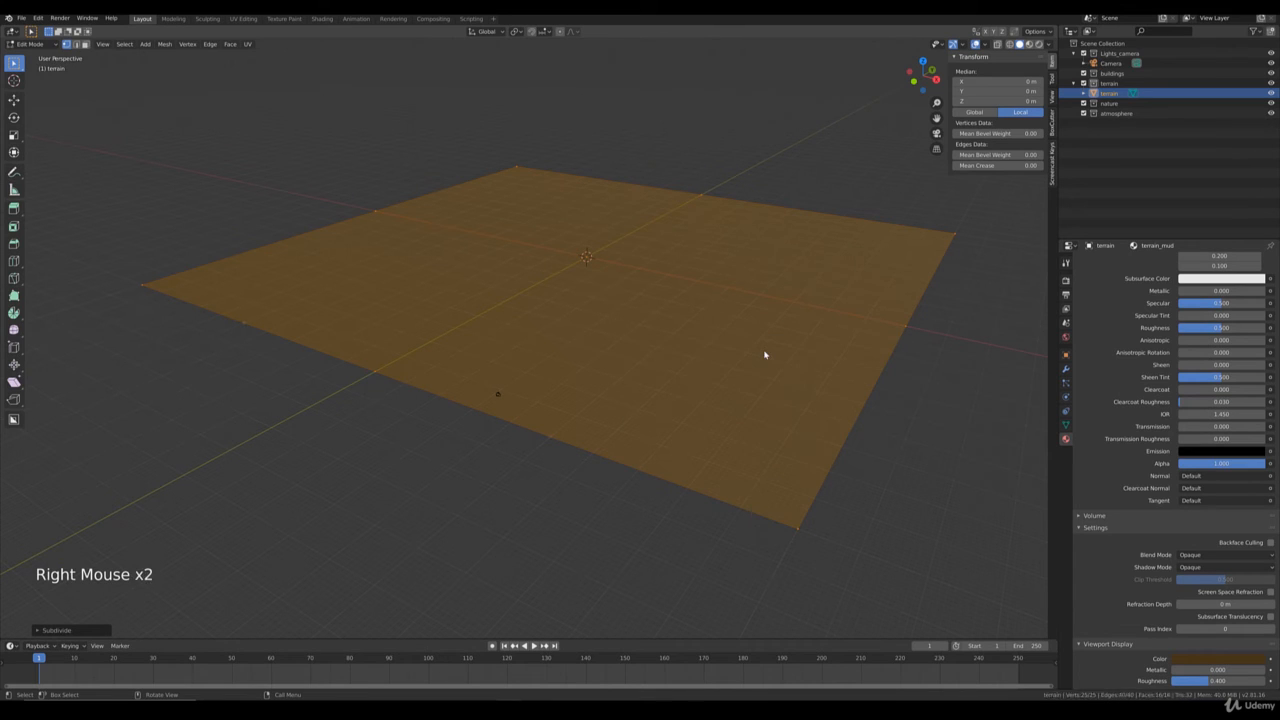
{"action": "key", "text": "ctrl+z"}
{"action": "key", "text": "ctrl+z"}
{"action": "key", "text": "Tab"}
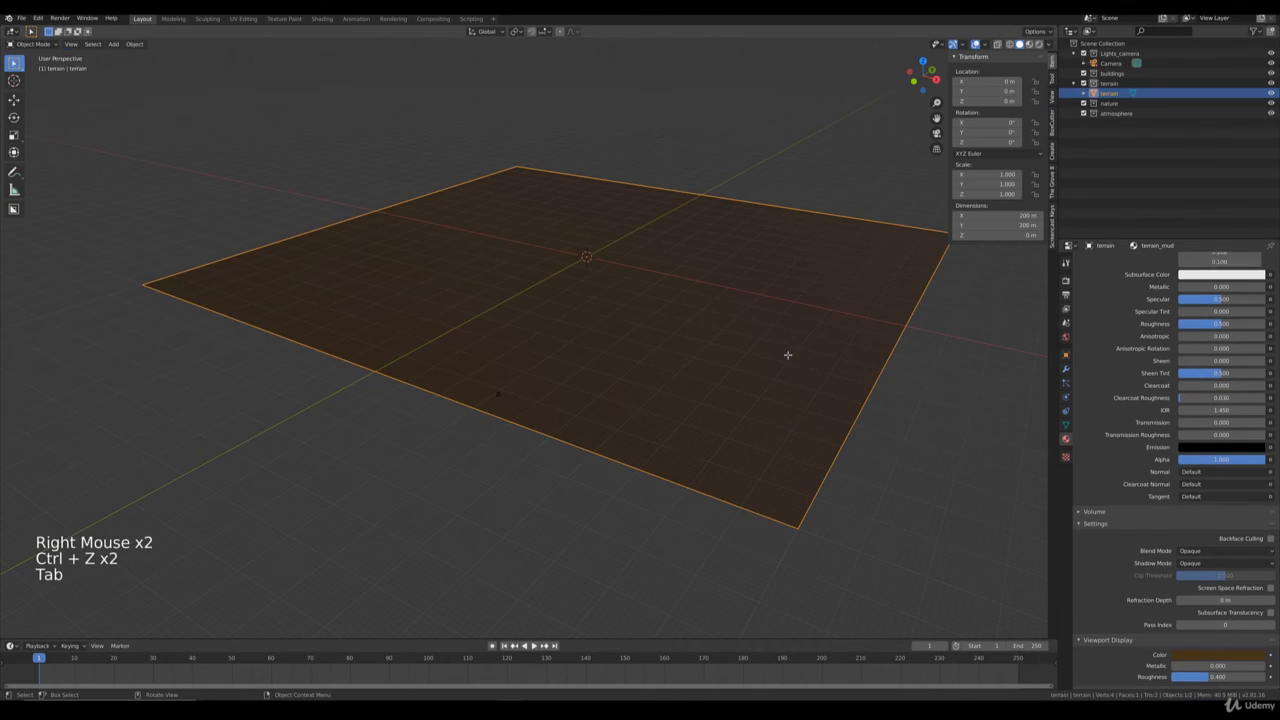
Add a Subdivision Surface modifier to the terrain plane and switch its type to Simple.
{"action": "left_click", "coordinate": [1066, 368]}
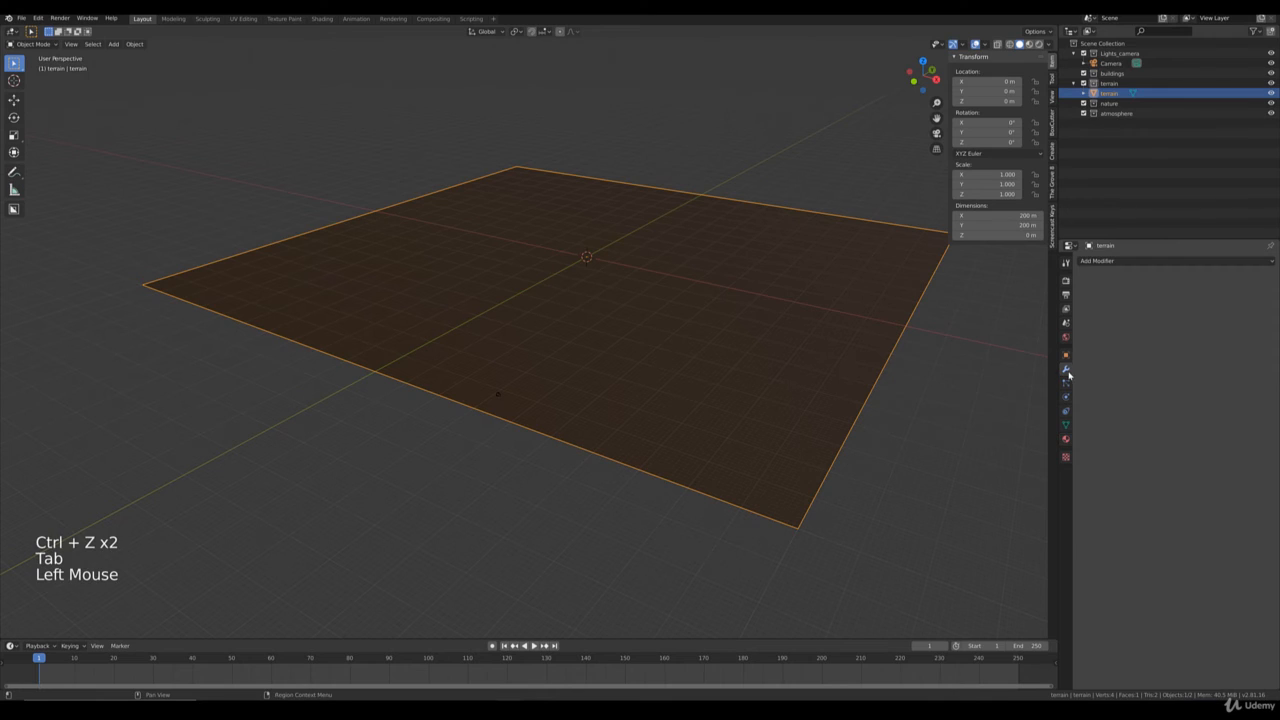
{"action": "left_click", "coordinate": [1119, 261]}
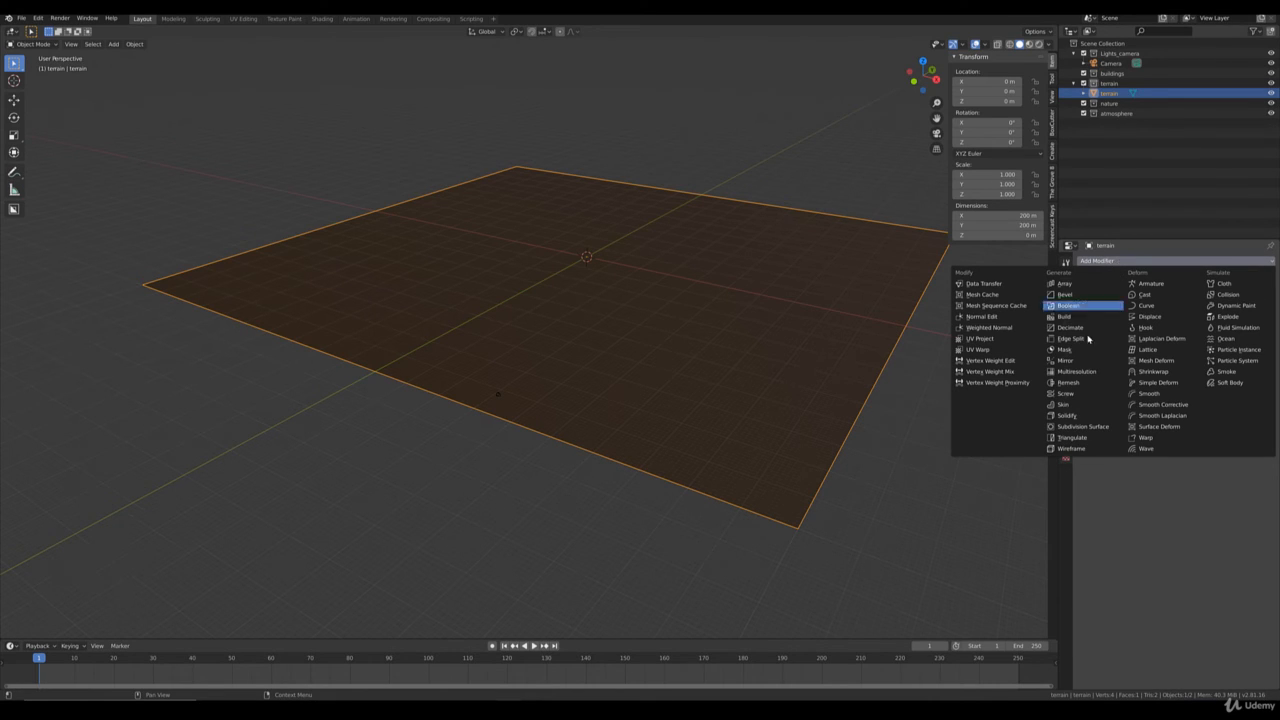
{"action": "left_click", "coordinate": [1083, 426]}
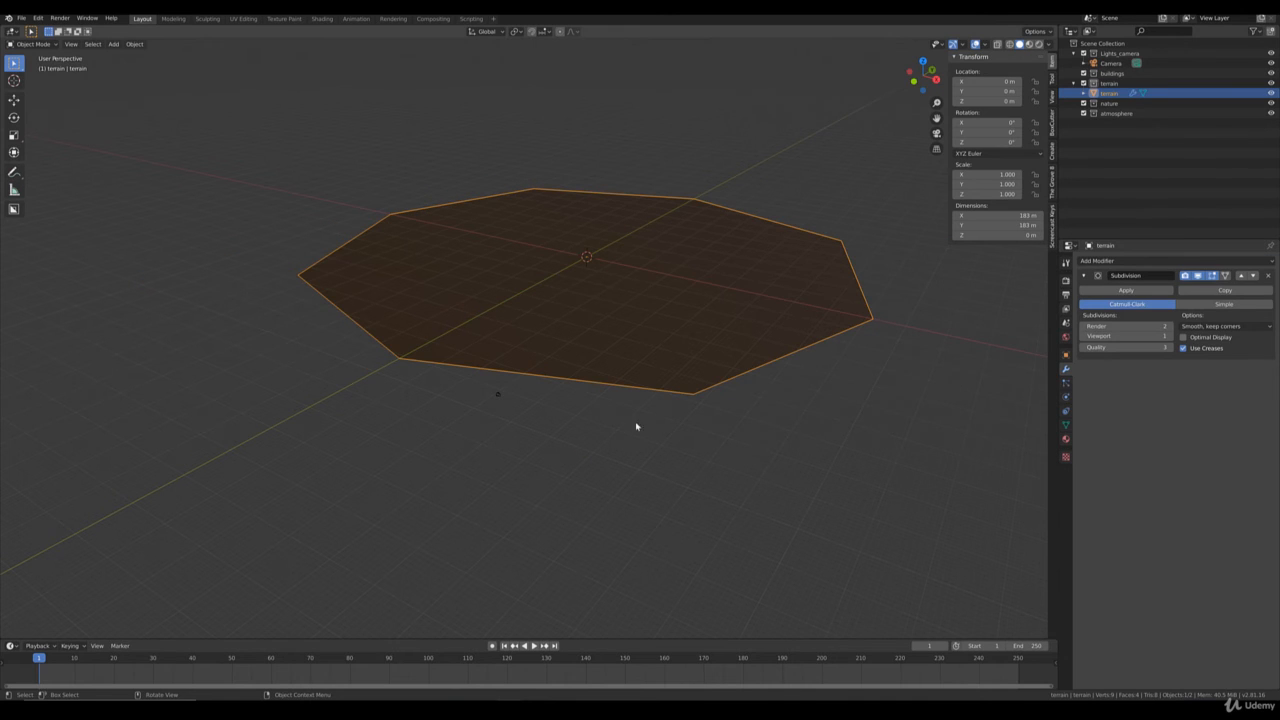
{"action": "middle_click_drag", "start_coordinate": [643, 388], "coordinate": [492, 419]}
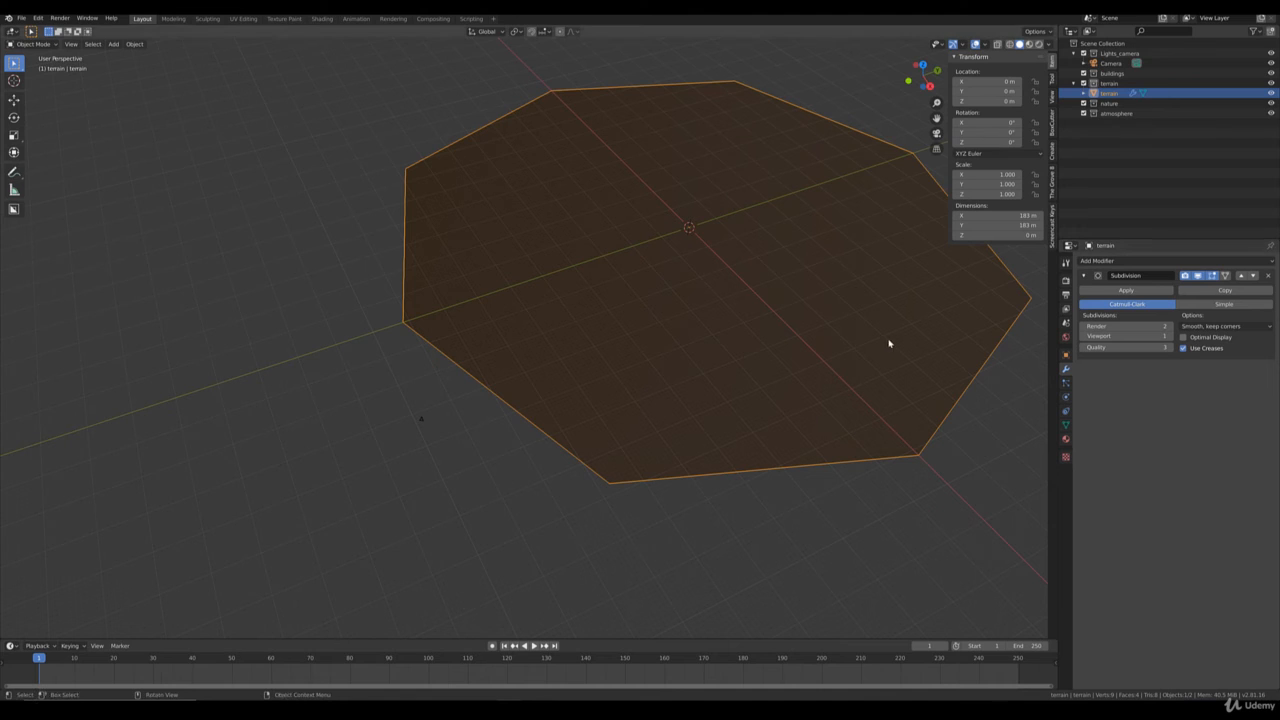
{"action": "left_click", "coordinate": [1224, 304]}
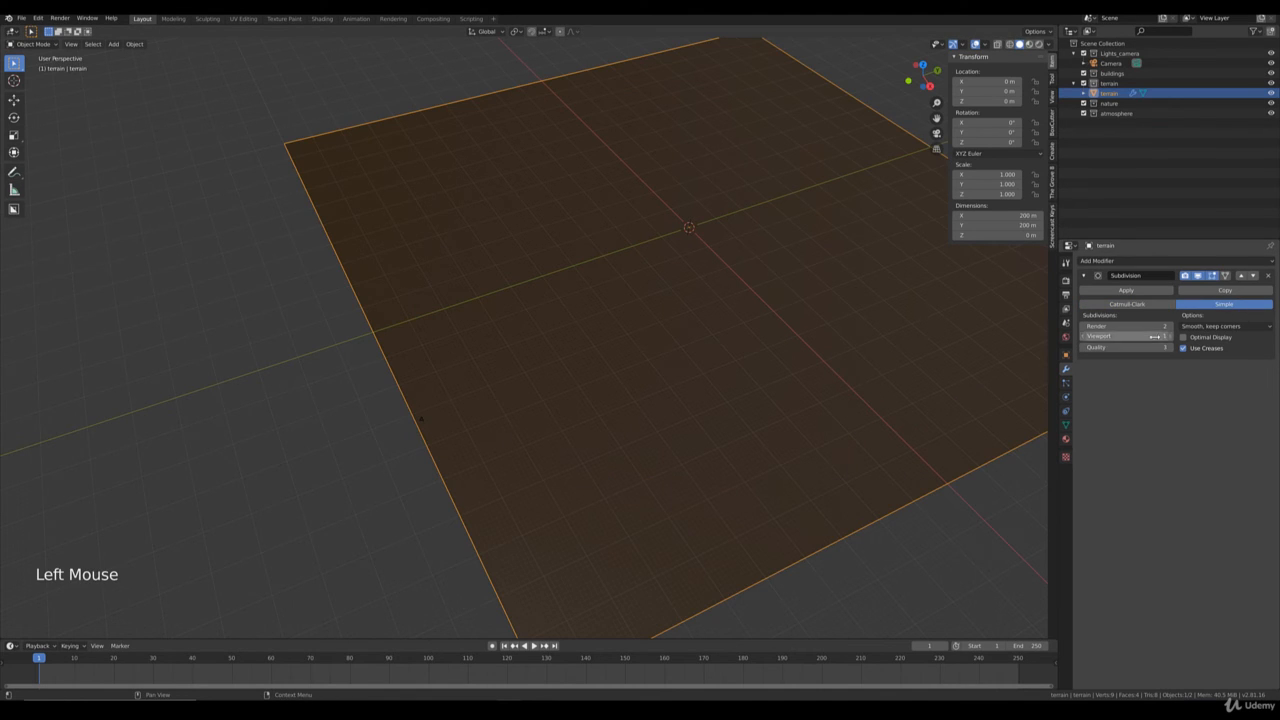
Set the Subdivision modifier's viewport level to 6 and apply the modifier to the terrain.
{"action": "double_click", "coordinate": [1084, 336]}
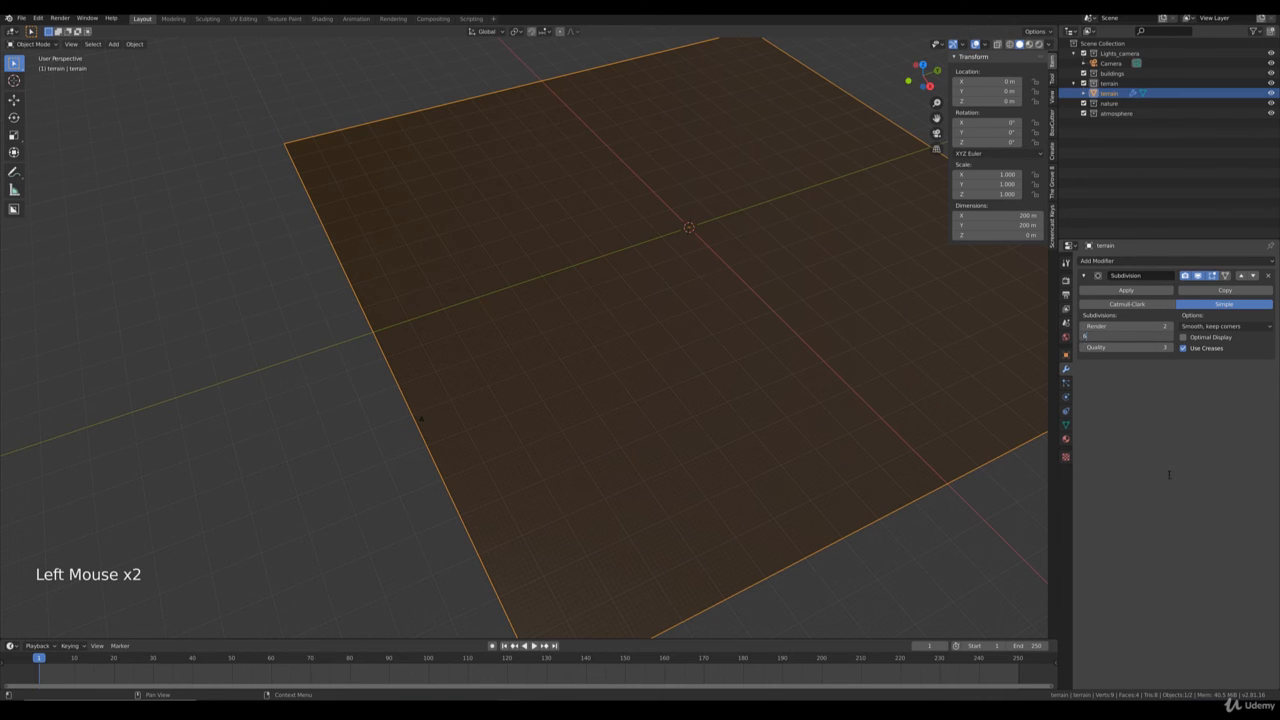
{"action": "type", "text": "6"}
{"action": "key", "text": "Return"}
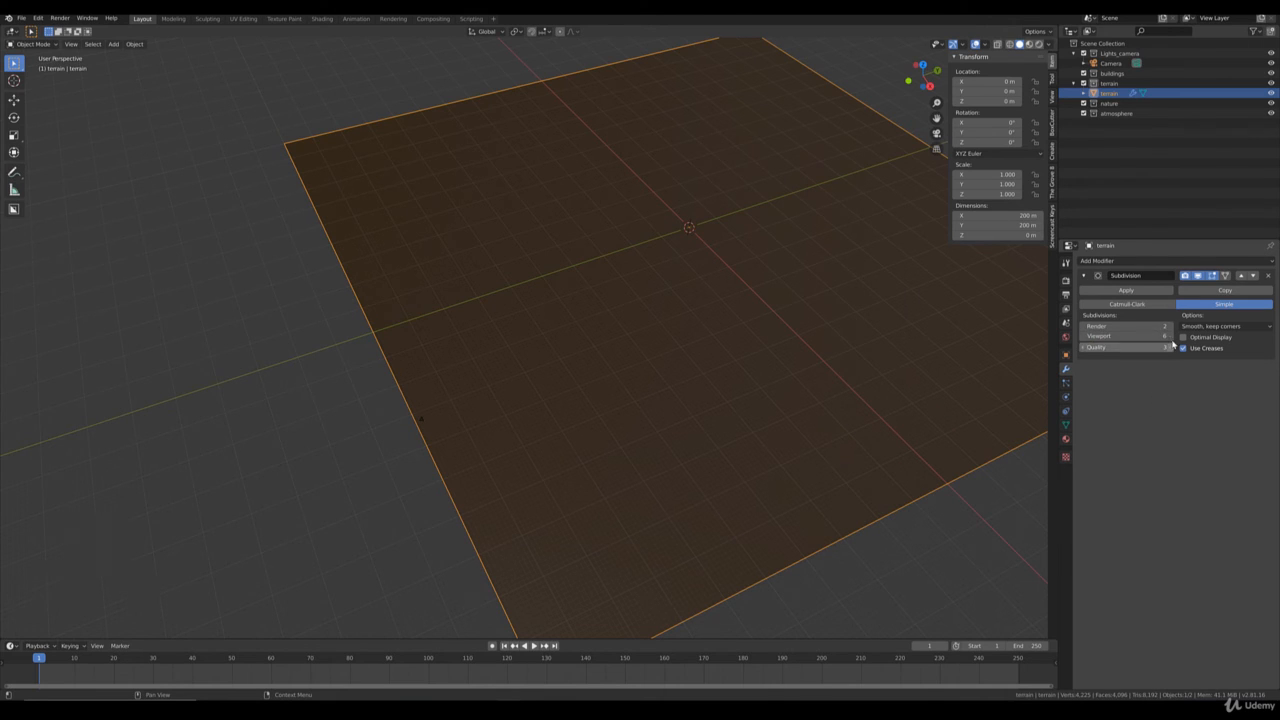
{"action": "left_click", "coordinate": [1170, 337]}
{"action": "left_click", "coordinate": [1170, 337]}
{"action": "left_click", "coordinate": [1170, 337]}
{"action": "left_click", "coordinate": [1170, 337]}
{"action": "left_click", "coordinate": [1170, 337]}
{"action": "left_click", "coordinate": [1170, 337]}
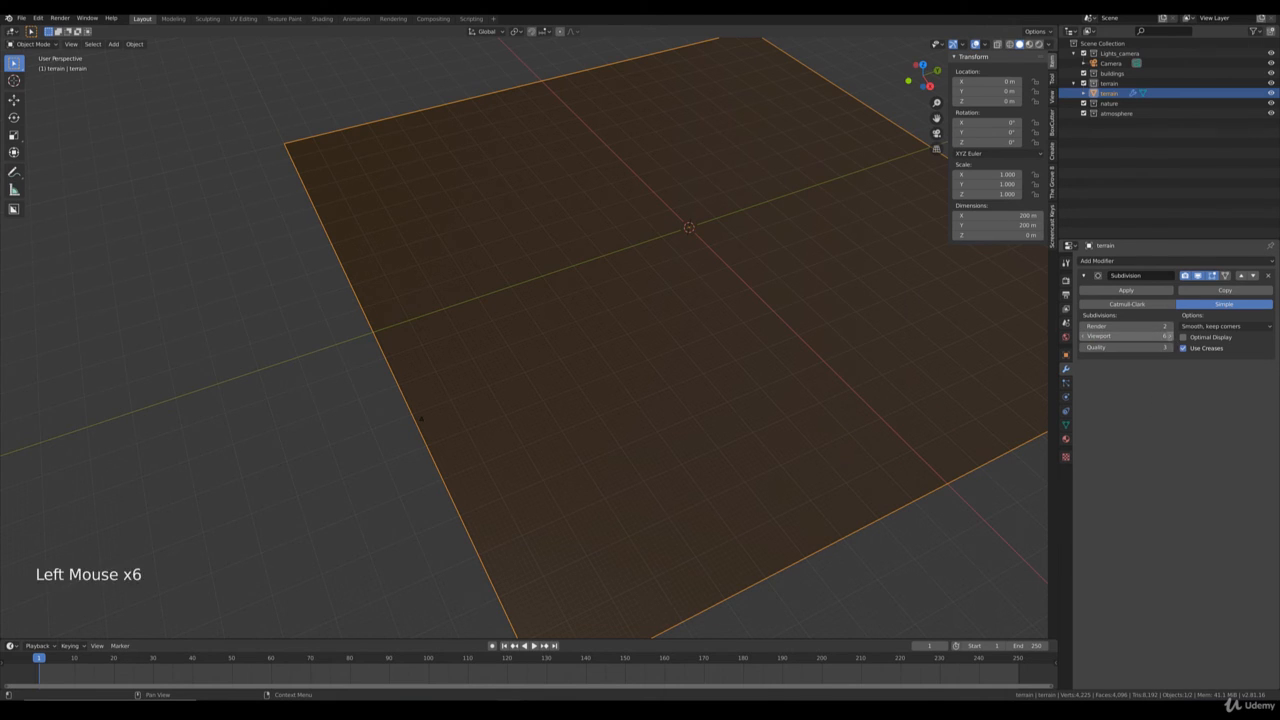
{"action": "left_click", "coordinate": [1083, 338]}
{"action": "left_click", "coordinate": [1083, 338]}
{"action": "left_click", "coordinate": [1083, 338]}
{"action": "left_click", "coordinate": [1170, 338]}
{"action": "left_click", "coordinate": [1170, 338]}
{"action": "left_click", "coordinate": [1170, 338]}
{"action": "left_click", "coordinate": [1170, 338]}
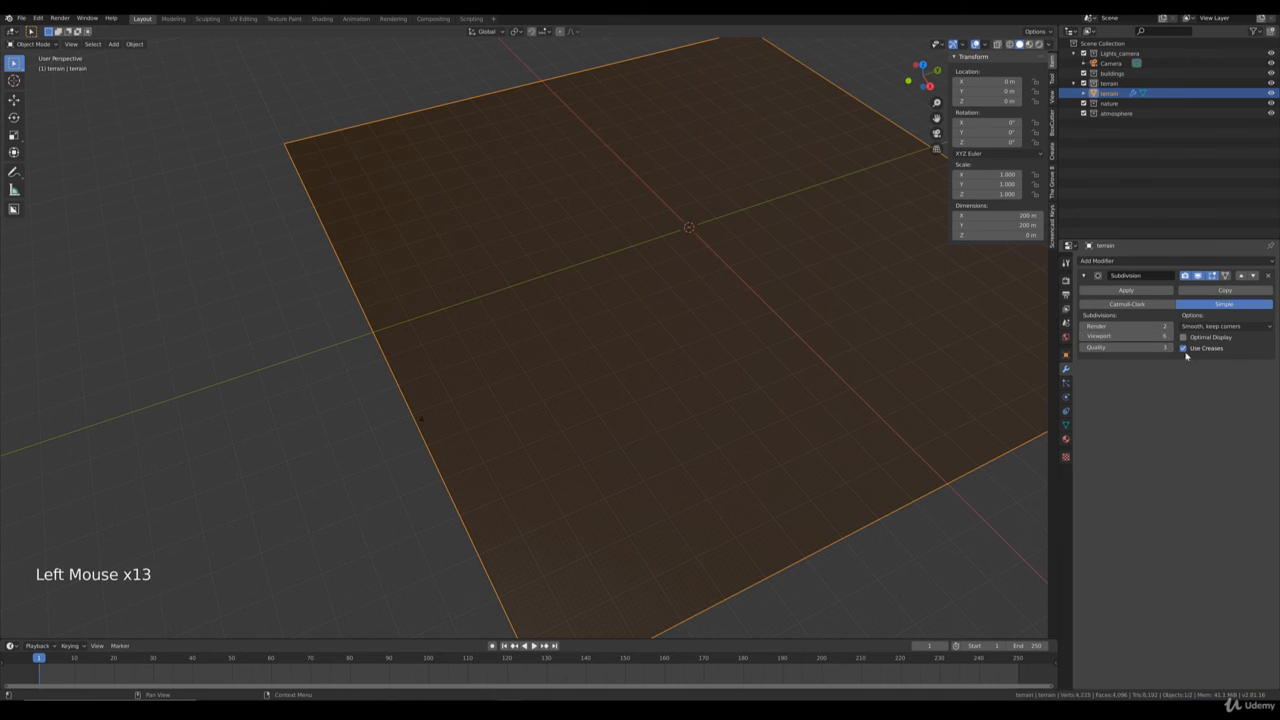
{"action": "left_click", "coordinate": [1125, 290]}
{"action": "scroll", "coordinate": [825, 408], "scroll_direction": "down", "scroll_amount": 4}
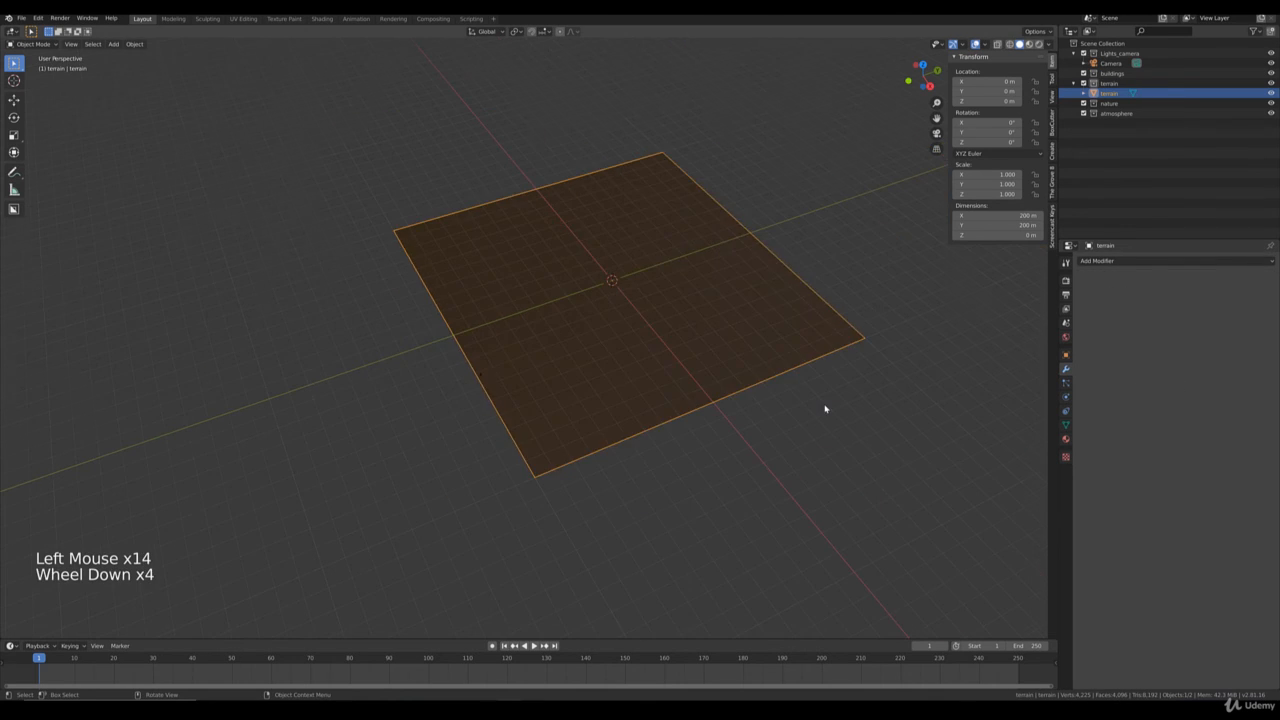
Enable proportional editing in the terrain's Edit Mode and try raising a single vertex about 2 m with a proportional size of about 11.
{"action": "key", "text": "Tab"}
{"action": "middle_click_drag", "start_coordinate": [757, 434], "coordinate": [731, 414]}
{"action": "scroll", "coordinate": [766, 432], "scroll_direction": "up", "scroll_amount": 7}
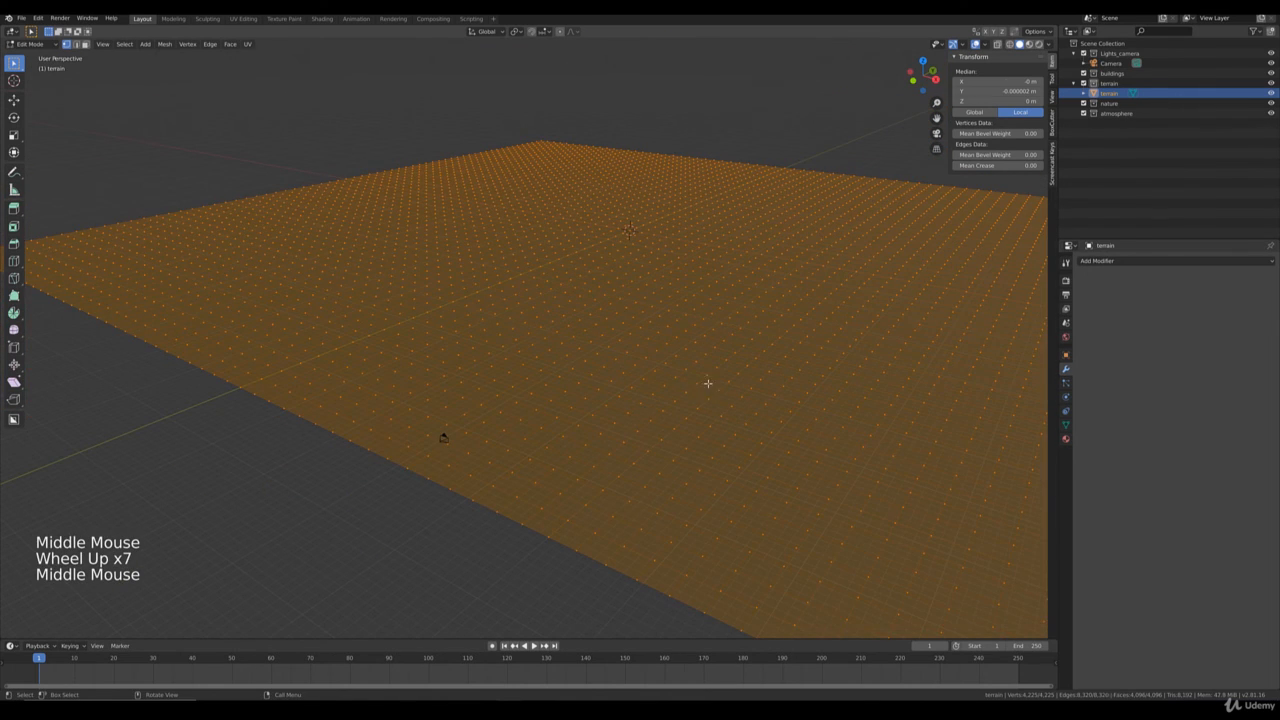
{"action": "key", "text": "Tab"}
{"action": "scroll", "coordinate": [709, 382], "scroll_direction": "down", "scroll_amount": 1}
{"action": "key", "text": "Tab"}
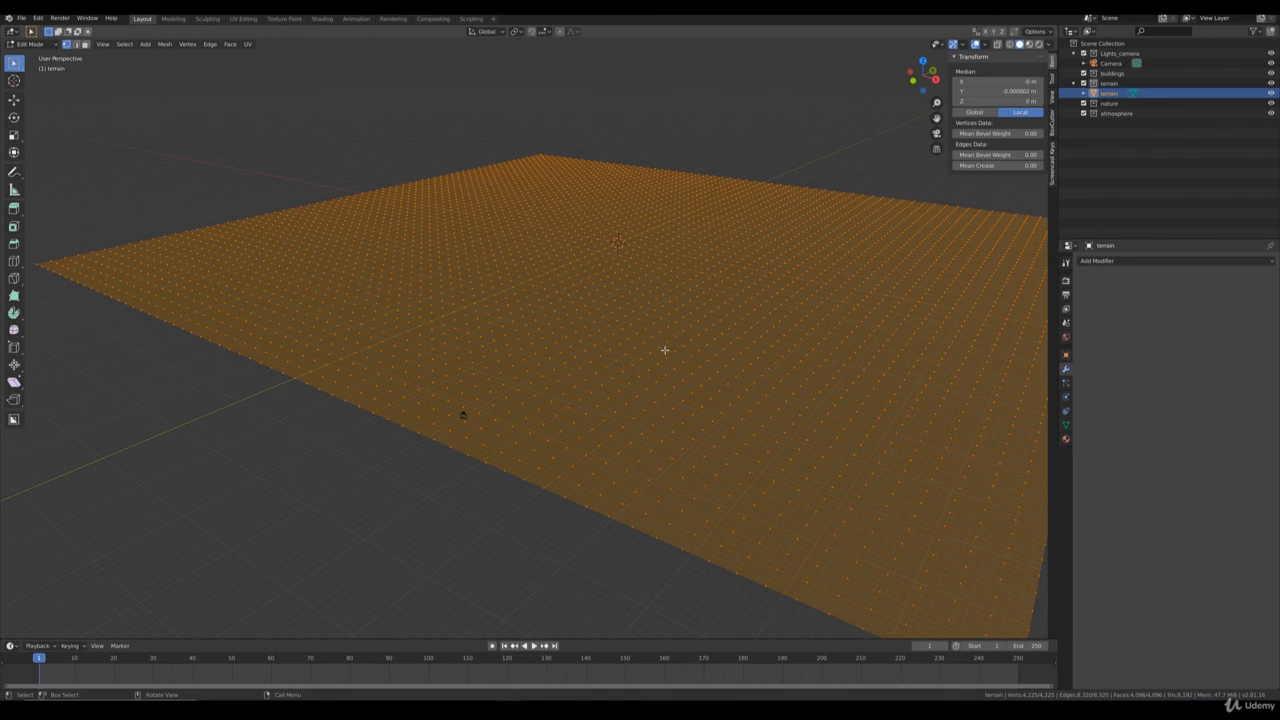
{"action": "left_click", "coordinate": [666, 355]}
{"action": "middle_click_drag", "start_coordinate": [602, 414], "coordinate": [666, 394]}
{"action": "key", "text": "o"}
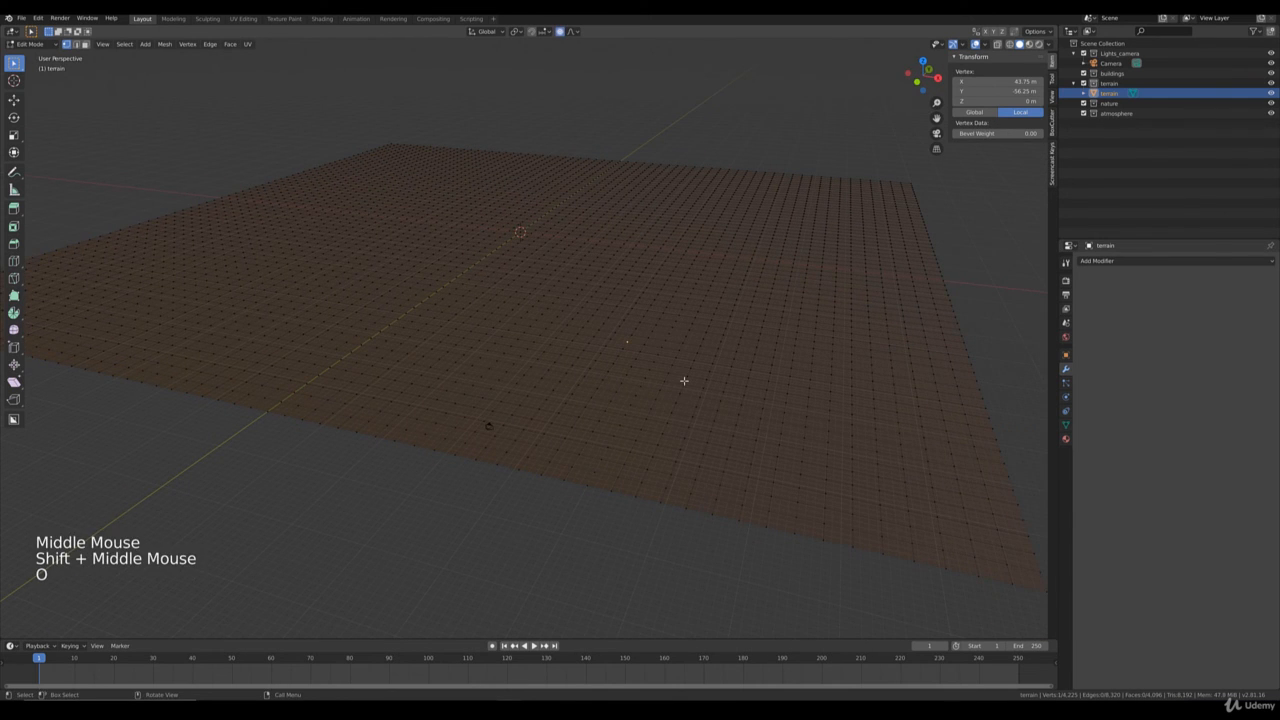
{"action": "key", "text": "g"}
{"action": "scroll", "coordinate": [685, 377], "scroll_direction": "down", "scroll_amount": 3}
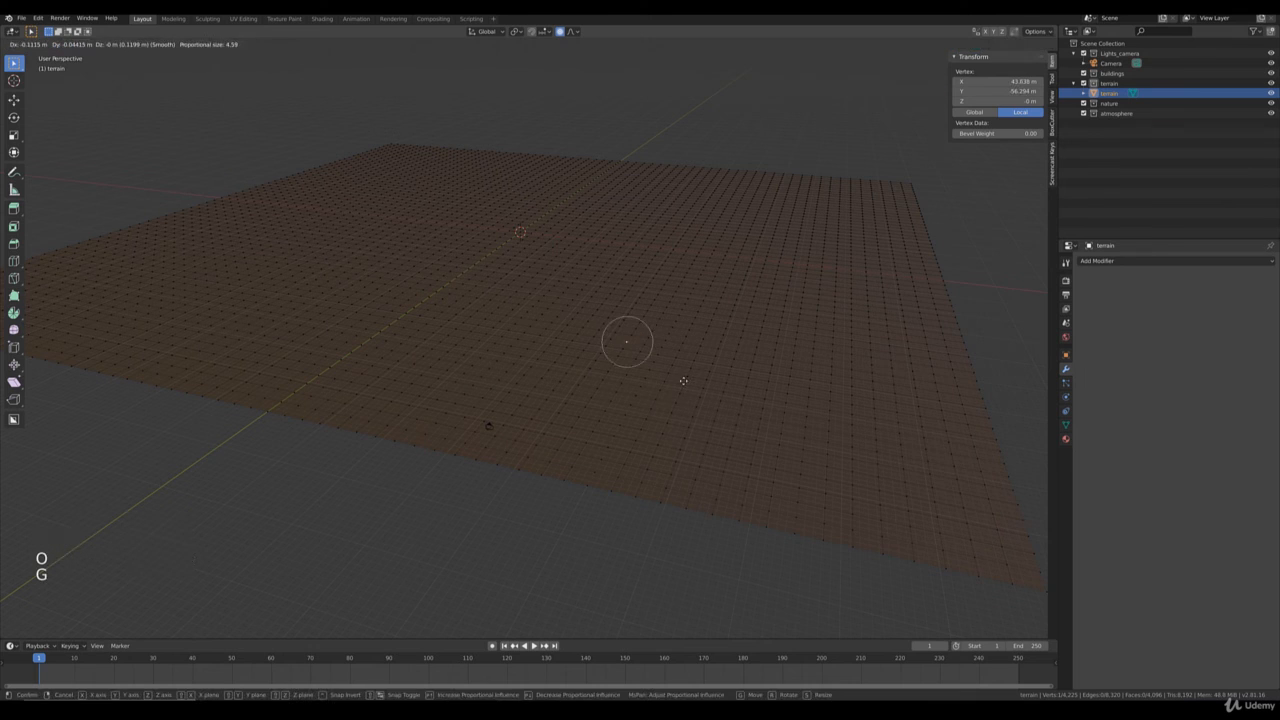
{"action": "scroll", "coordinate": [686, 374], "scroll_direction": "down", "scroll_amount": 4}
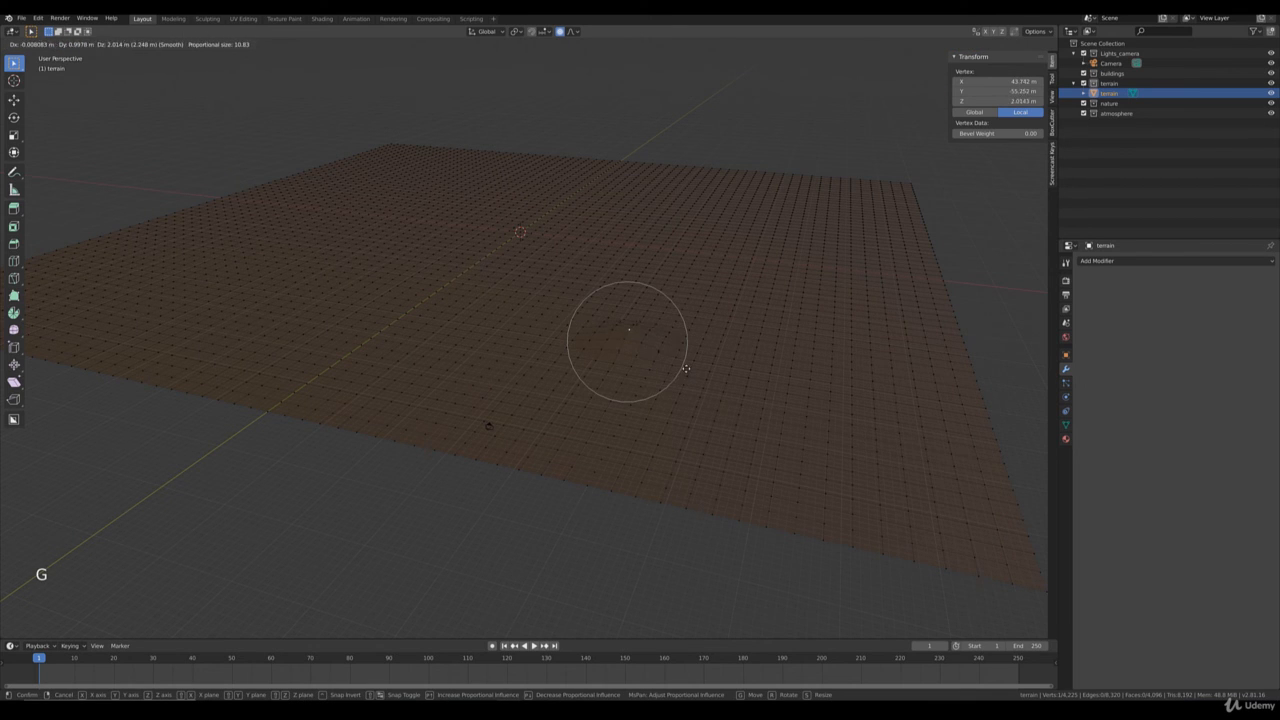
{"action": "right_click", "coordinate": [688, 368]}
Select all linked vertices of the terrain mesh, subdivide them twice and return to Object Mode.
{"action": "key", "text": "ctrl+l"}
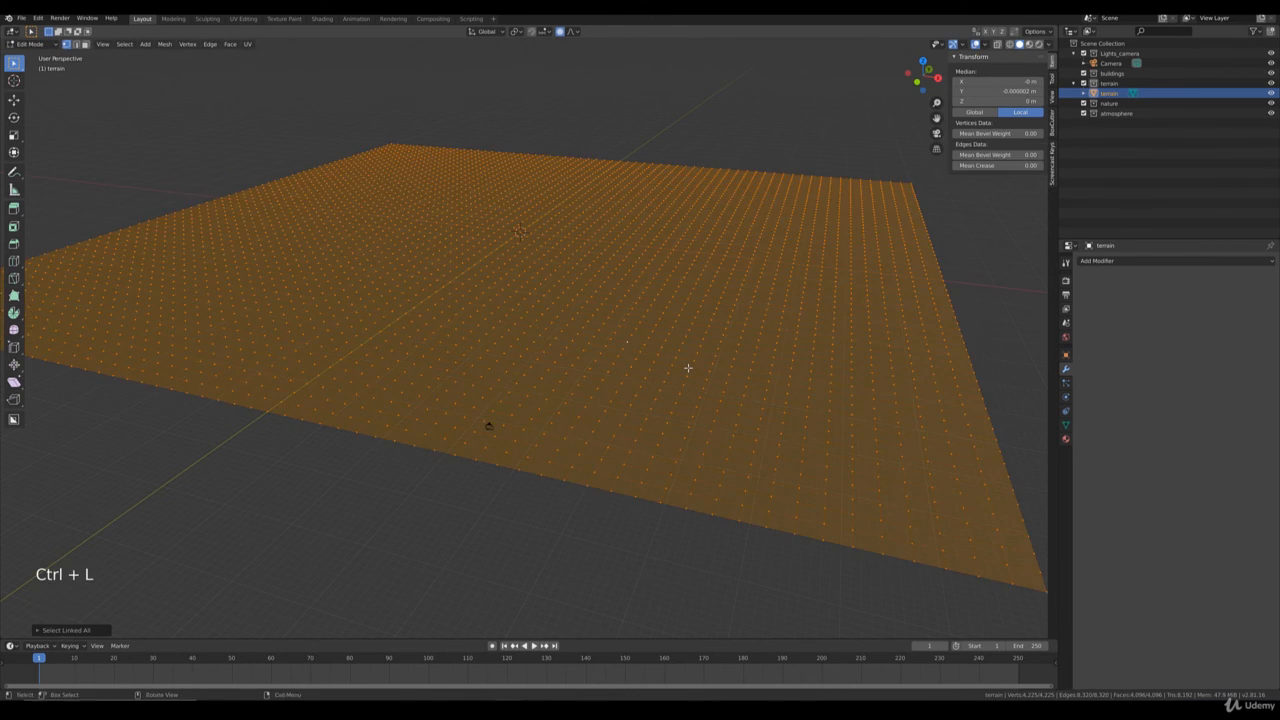
{"action": "right_click", "coordinate": [789, 282]}
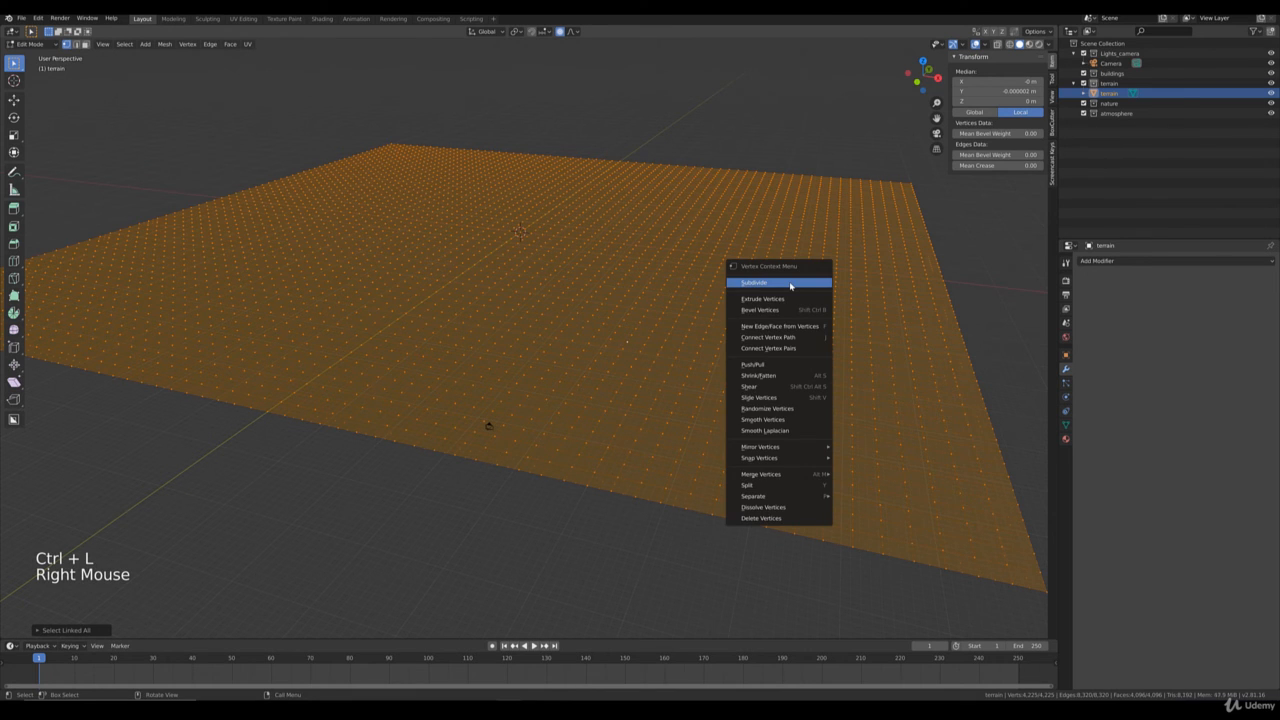
{"action": "right_click", "coordinate": [789, 284]}
{"action": "middle_click_drag", "start_coordinate": [699, 279], "coordinate": [649, 294]}
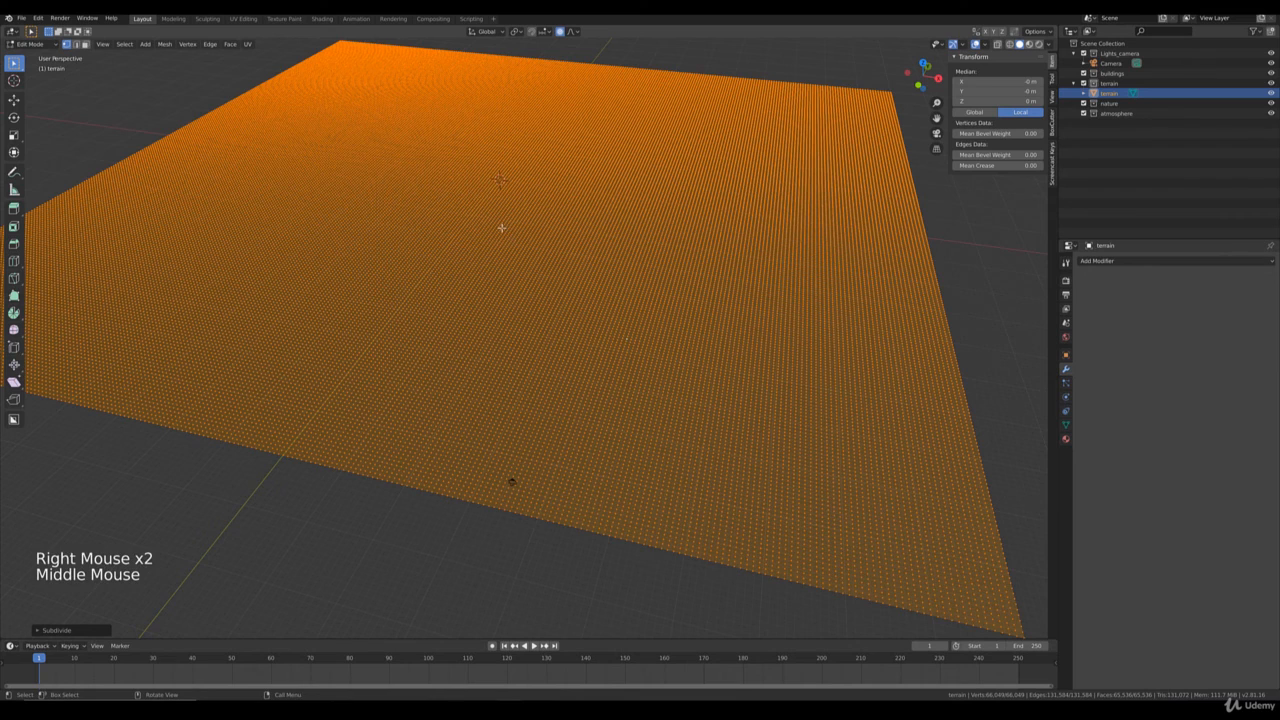
{"action": "middle_click_drag", "start_coordinate": [385, 90], "coordinate": [416, 184], "text": "shift"}
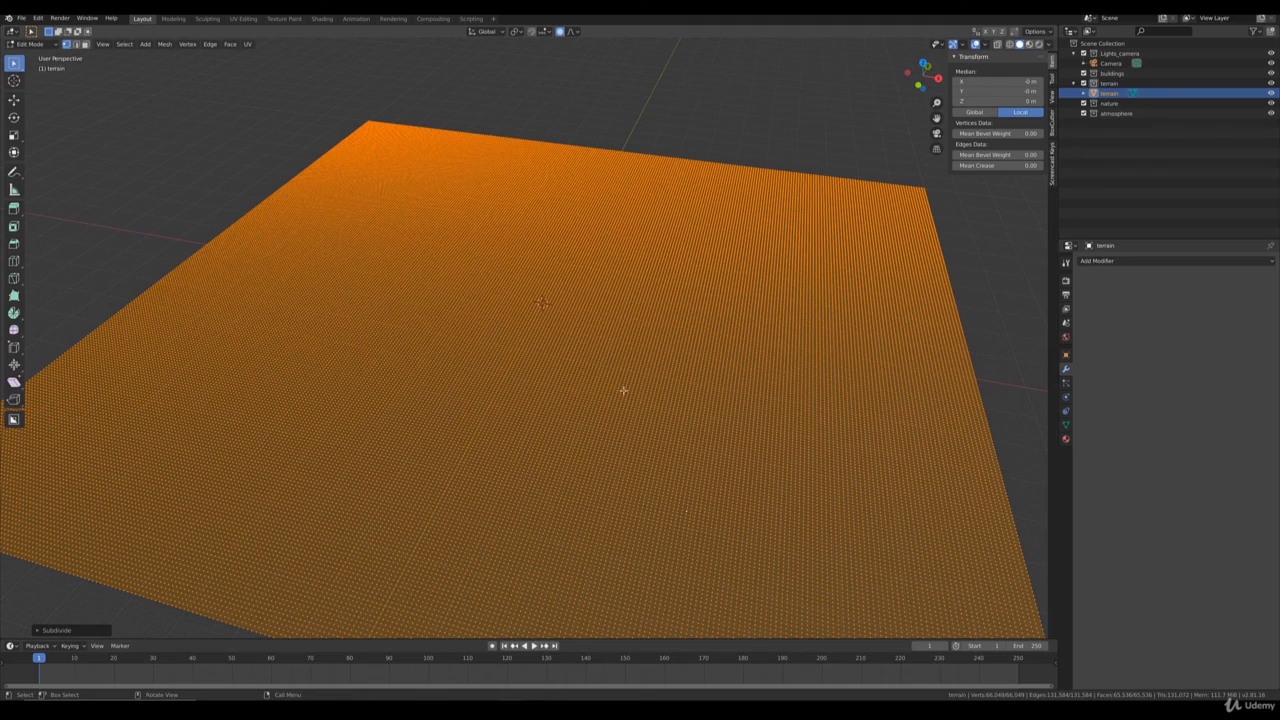
{"action": "mouse_move", "coordinate": [624, 390]}
{"action": "middle_mouse_down"}
{"action": "mouse_move", "coordinate": [643, 374]}
{"action": "mouse_move", "coordinate": [737, 494]}
{"action": "mouse_move", "coordinate": [582, 432]}
{"action": "mouse_move", "coordinate": [557, 363]}
{"action": "mouse_move", "coordinate": [614, 394]}
{"action": "middle_mouse_up"}
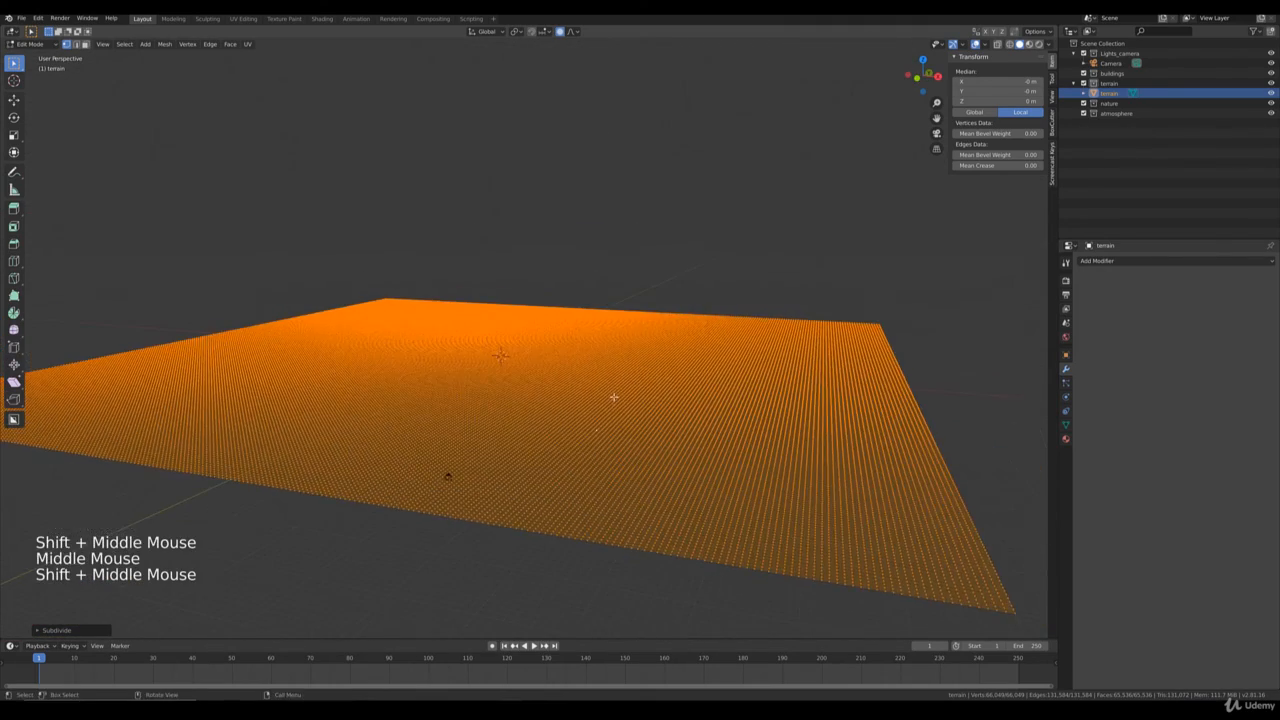
{"action": "scroll", "coordinate": [614, 397], "scroll_direction": "up", "scroll_amount": 2}
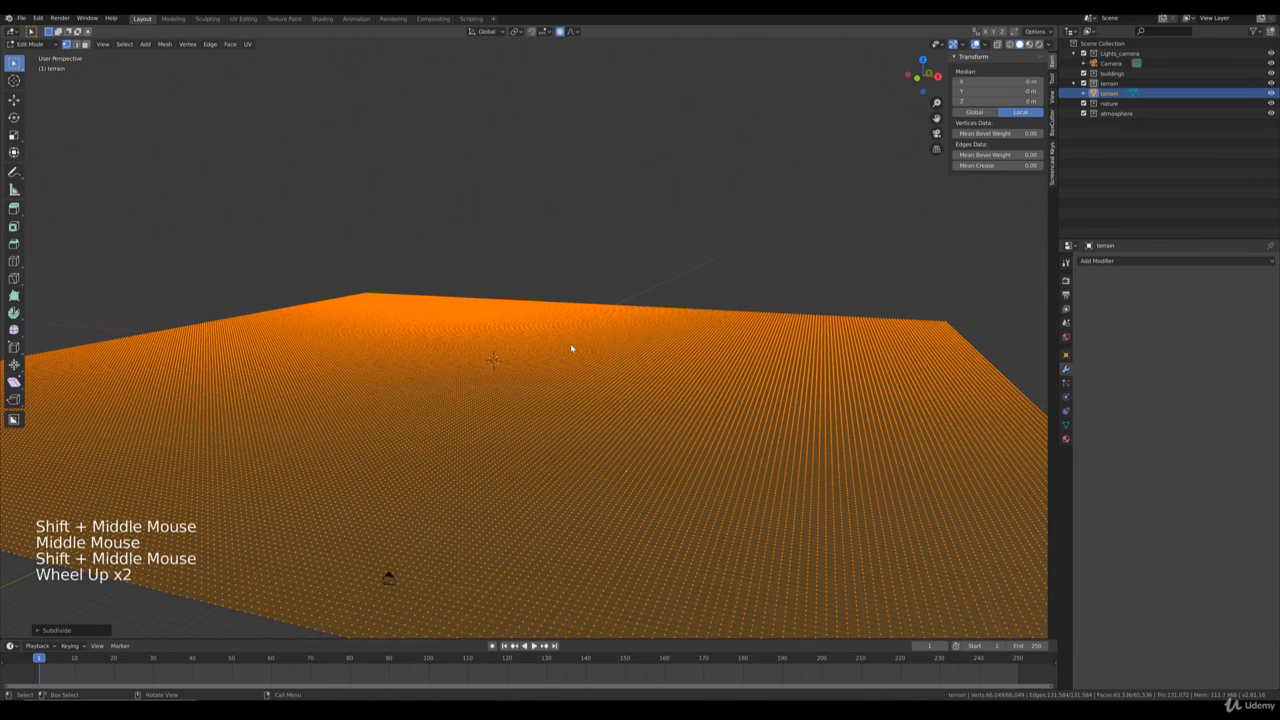
{"action": "key", "text": "Tab"}
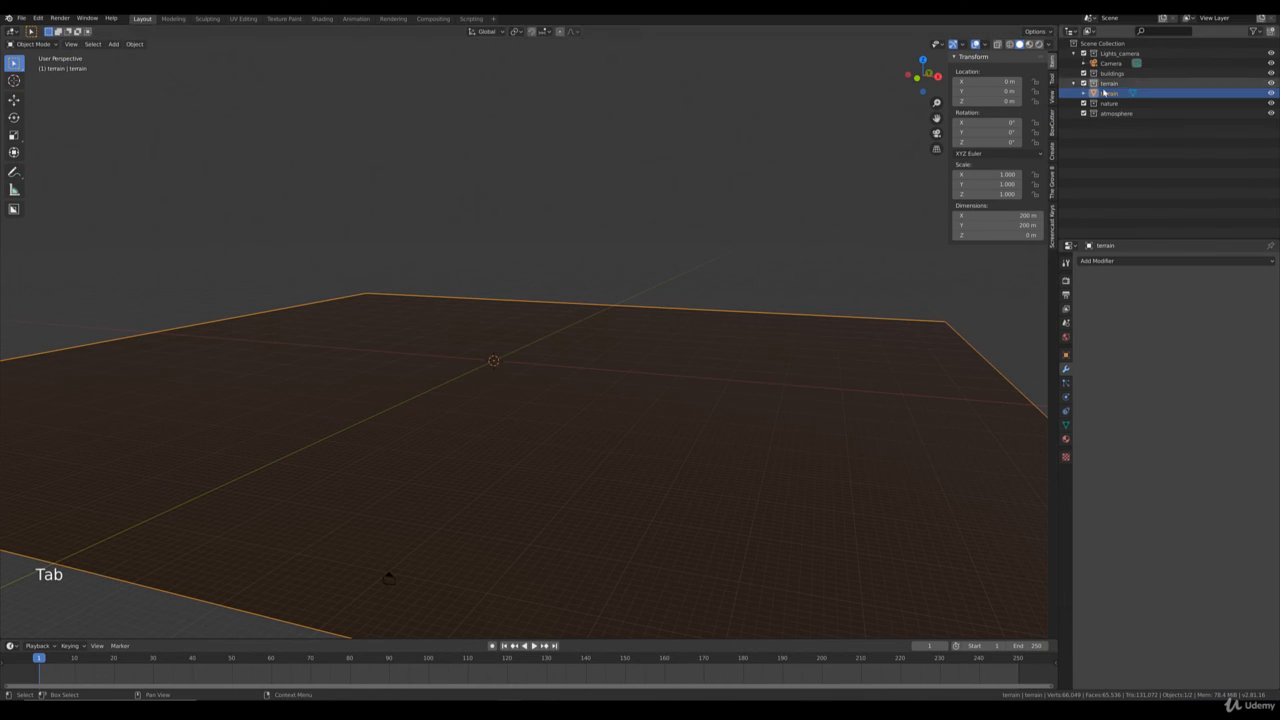